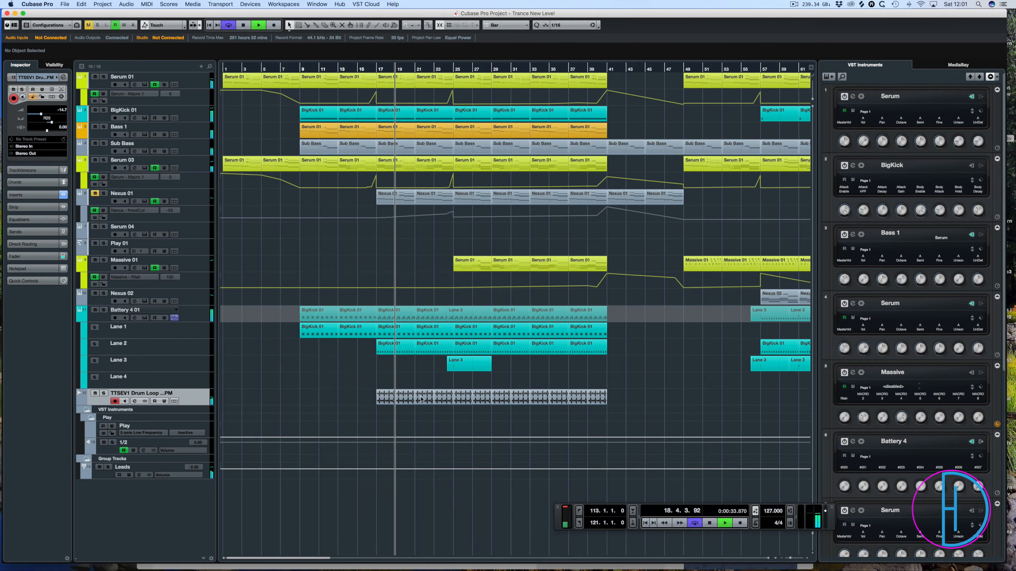
# - Set the loop locators around the drum loop clips from bar 17 to bar 25
pyautogui.moveTo(380, 415); pyautogui.dragTo(446, 398)
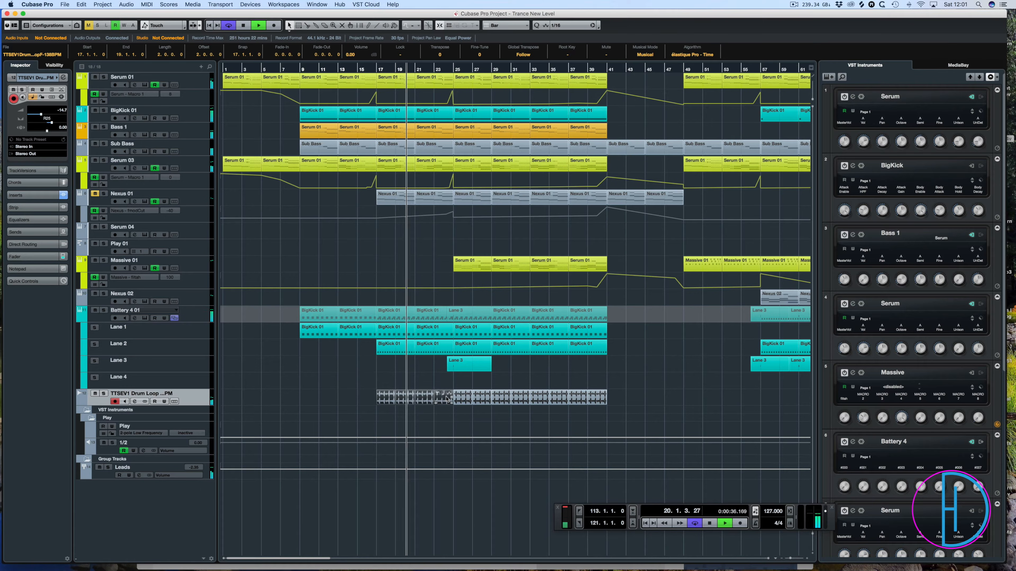
pyautogui.press('p')
pyautogui.click(402, 379)
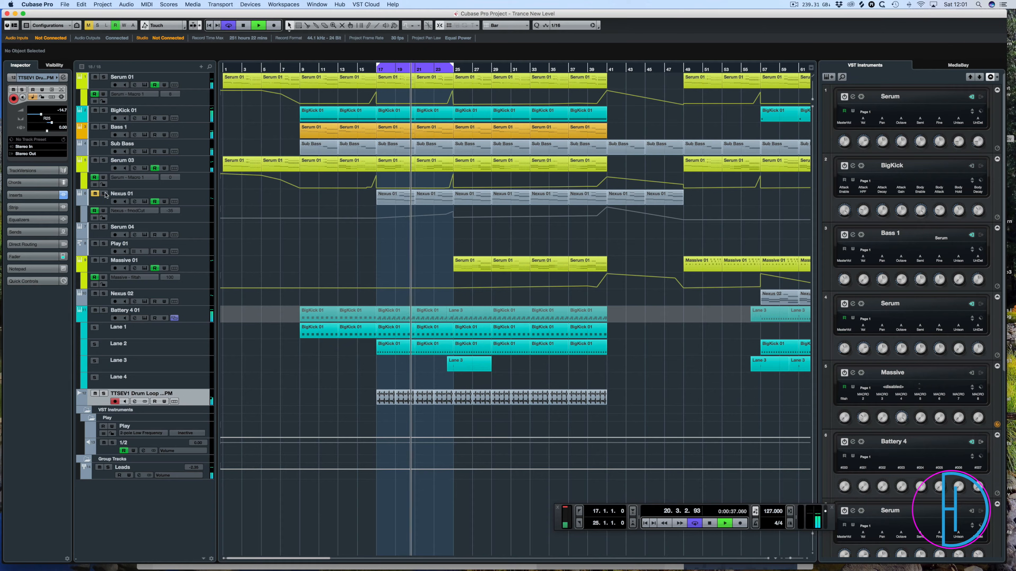
# - Compare the playing loop with the Nexus 01 track unmuted and muted, stop playback and return to the left locator
pyautogui.click(95, 193)
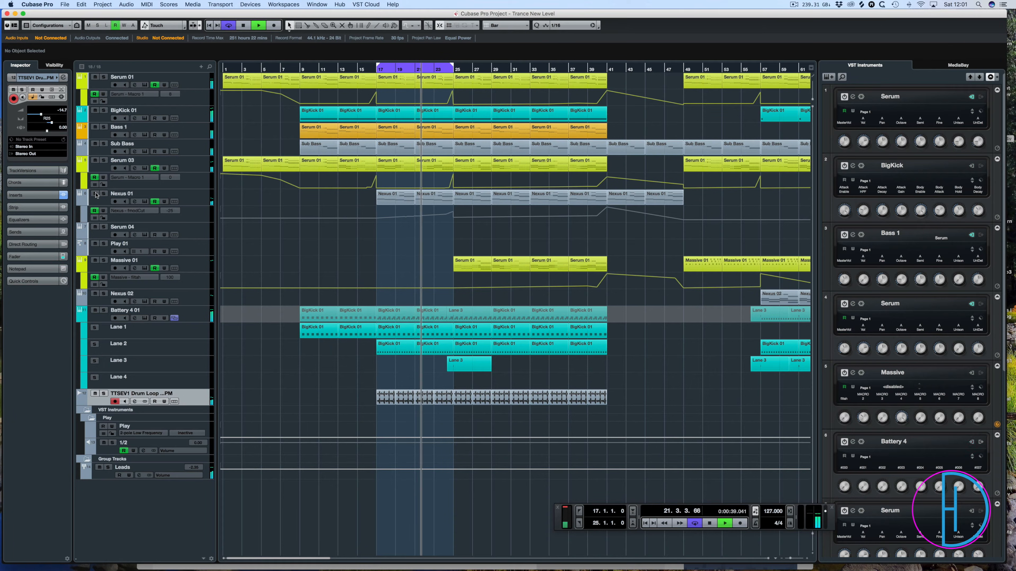
pyautogui.click(94, 193)
pyautogui.press('space')
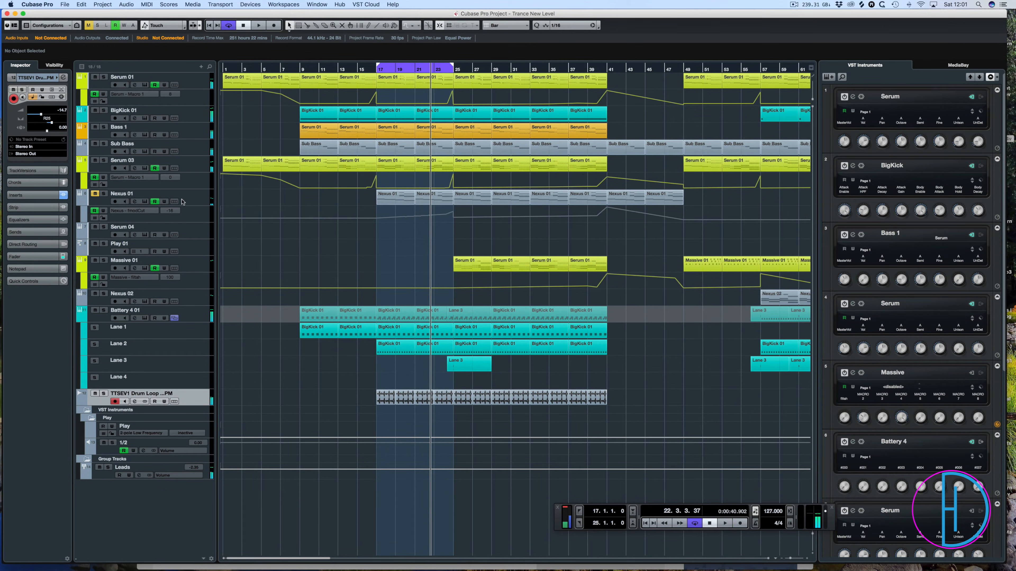
pyautogui.press('KP_1')
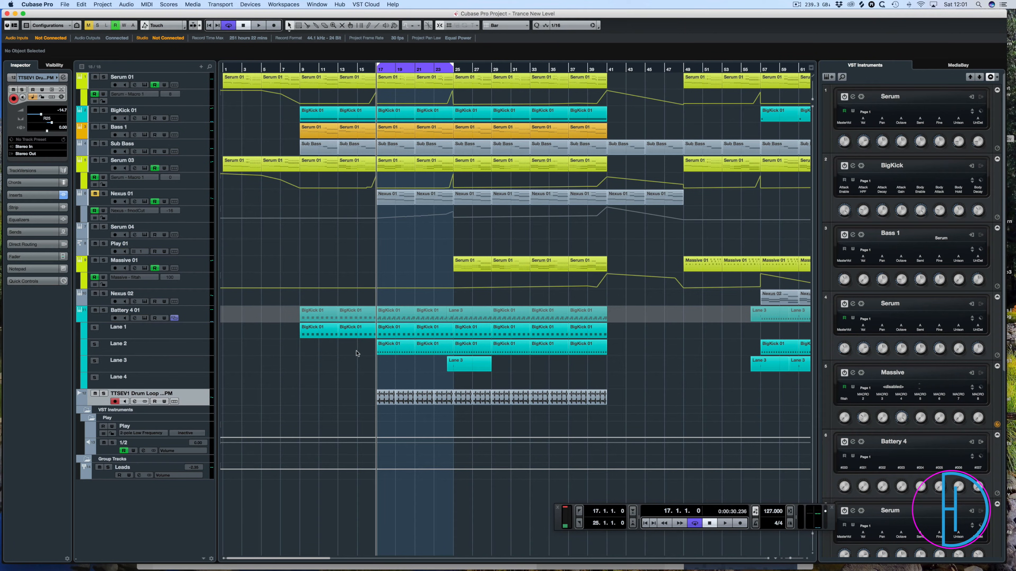
# - Solo the Battery 4 01 track, play the loop and show the MixConsole
pyautogui.click(104, 311)
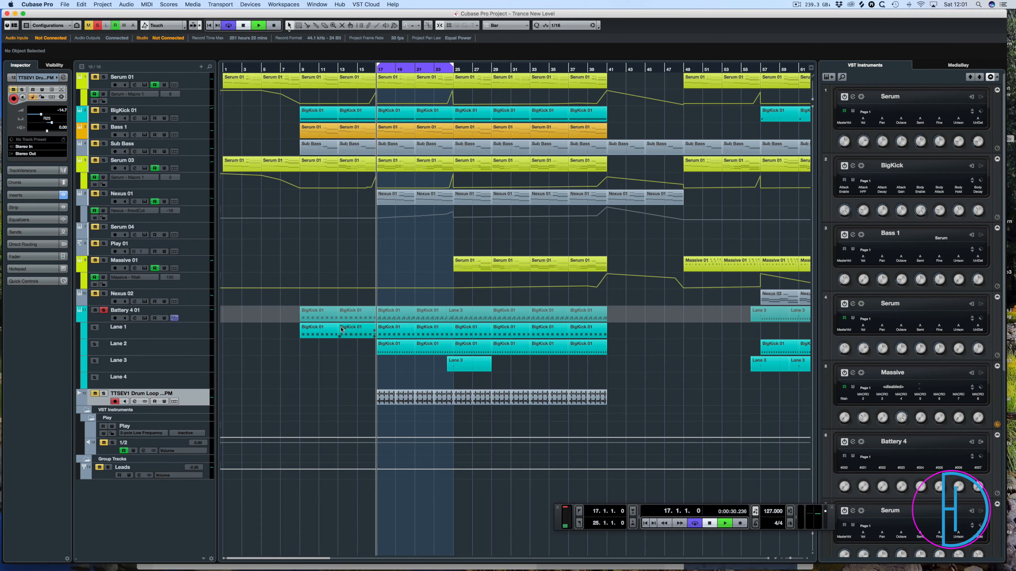
pyautogui.press('space')
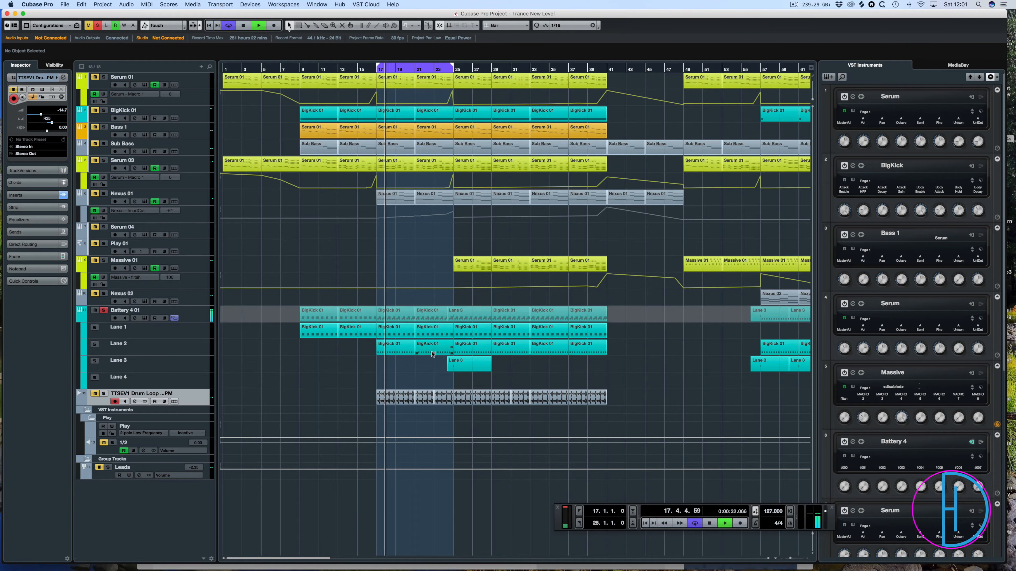
pyautogui.press('F3')
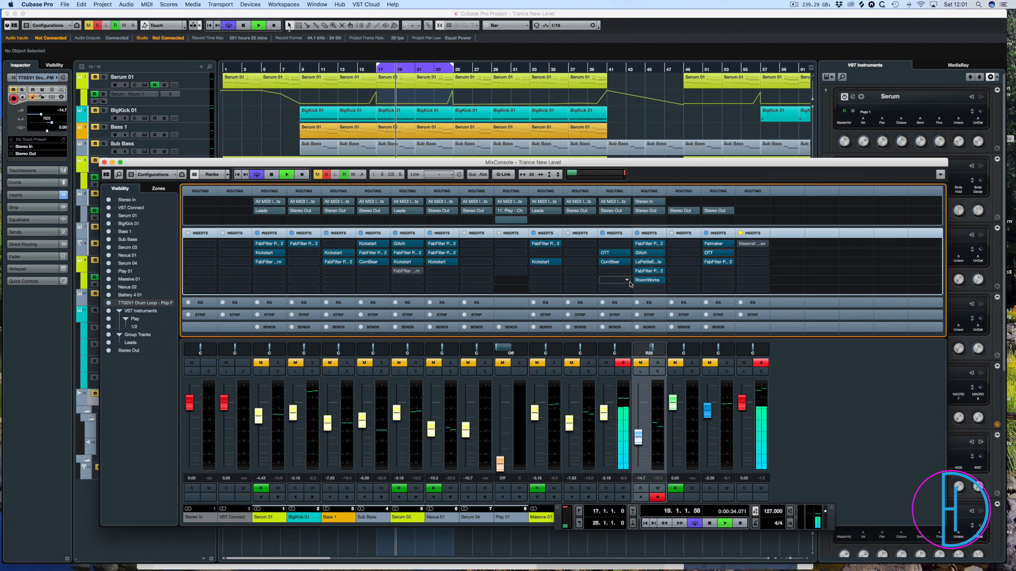
# - Examine the OTT and ComBear inserts on the Battery 4 01 channel while it plays, closing each plug-in window
pyautogui.click(610, 252)
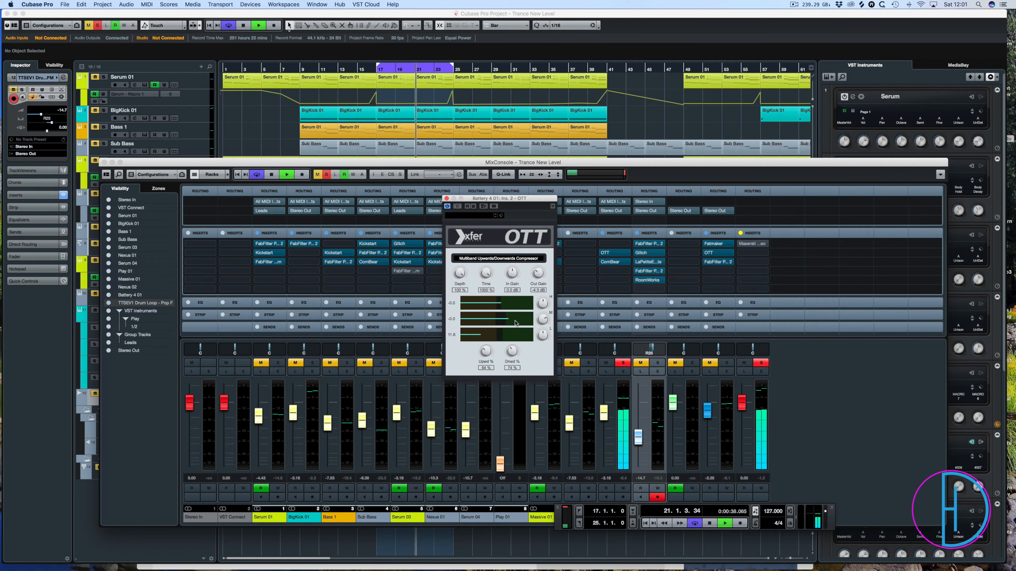
pyautogui.click(458, 207)
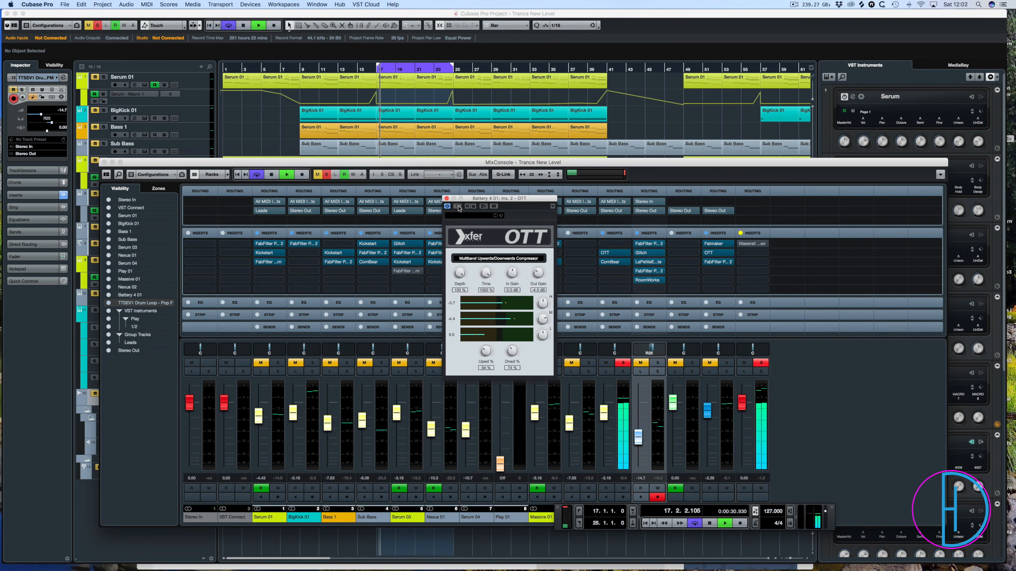
pyautogui.click(446, 198)
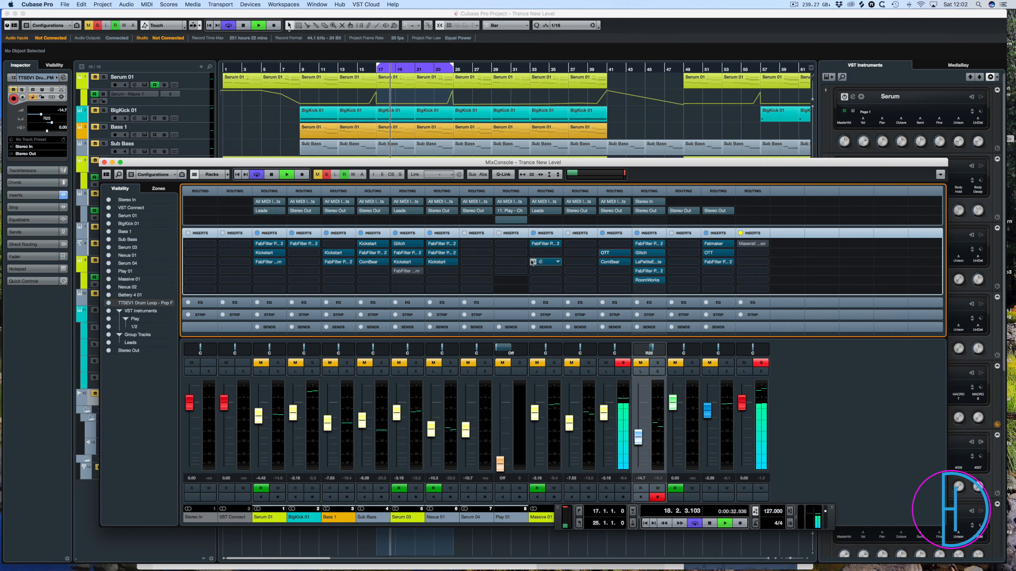
pyautogui.click(610, 262)
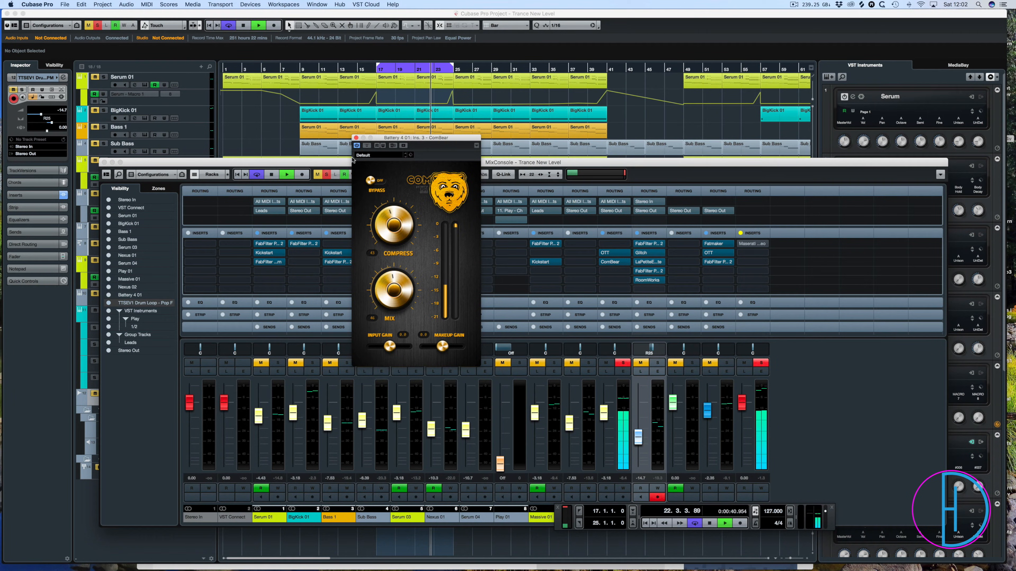
pyautogui.click(356, 138)
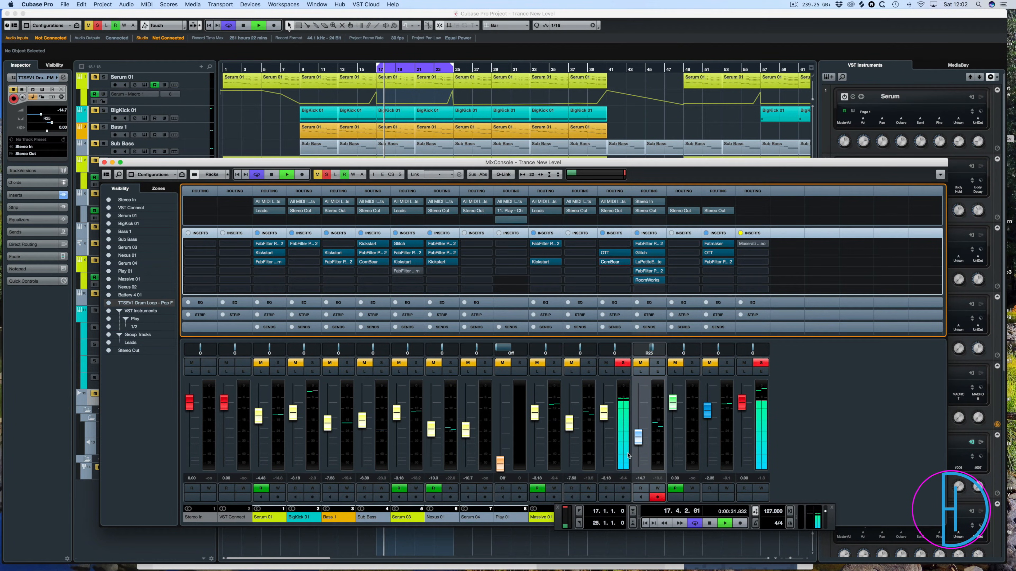
# - Switch the solo from Battery 4 01 to the TTSEV1 Drum Loop track and play it with the MixConsole open
pyautogui.press('space')
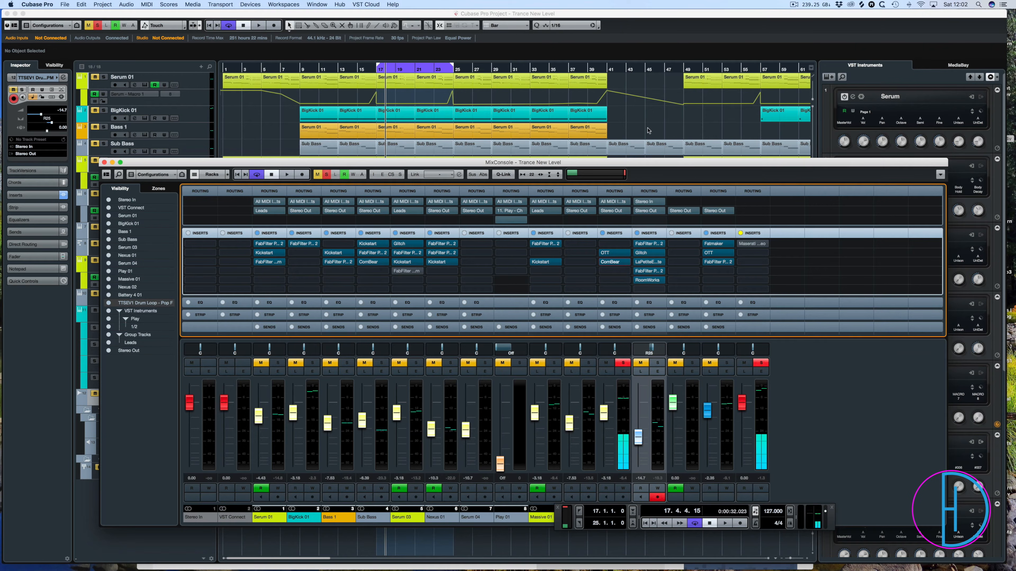
pyautogui.press('F3')
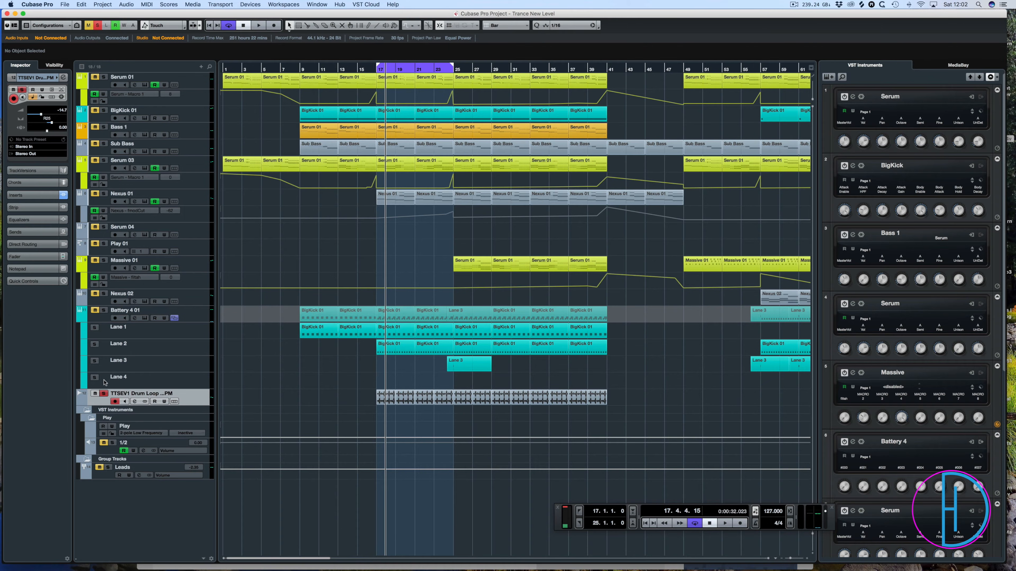
pyautogui.press('space')
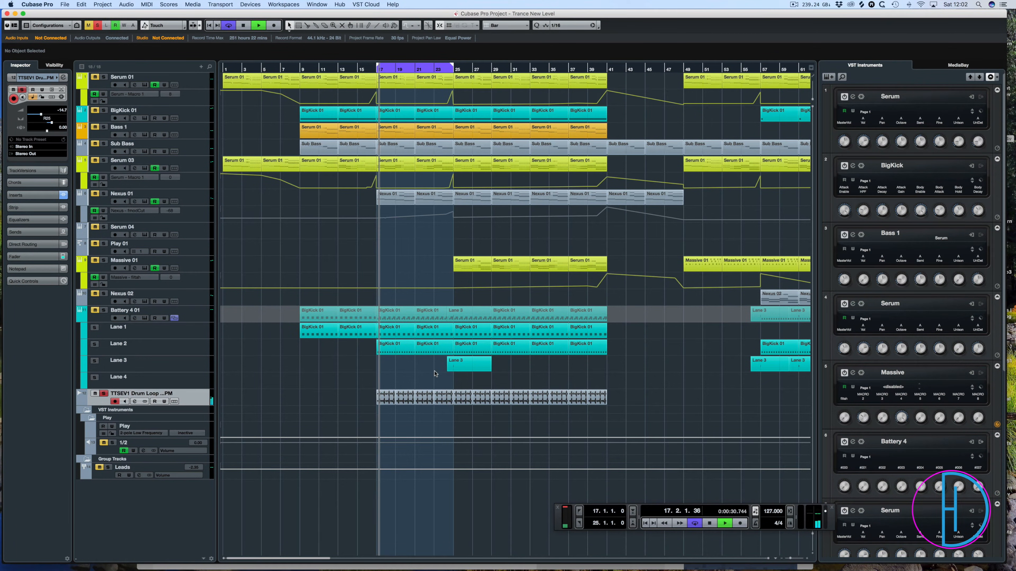
pyautogui.press('F3')
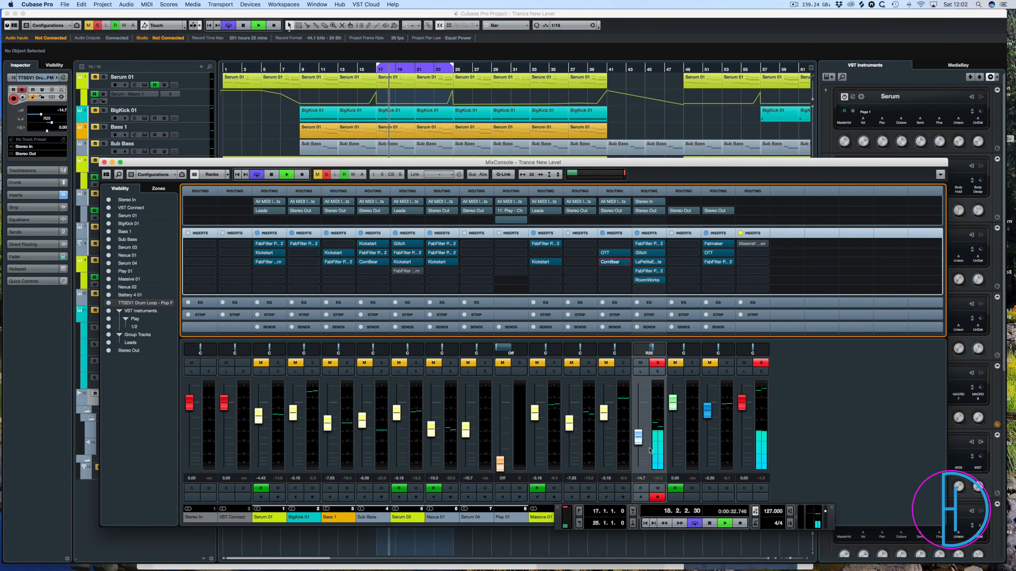
# - Stop playback, open the FabFilter Pro-Q 2 insert on the drum loop channel and reposition its window
pyautogui.press('space')
pyautogui.click(646, 244)
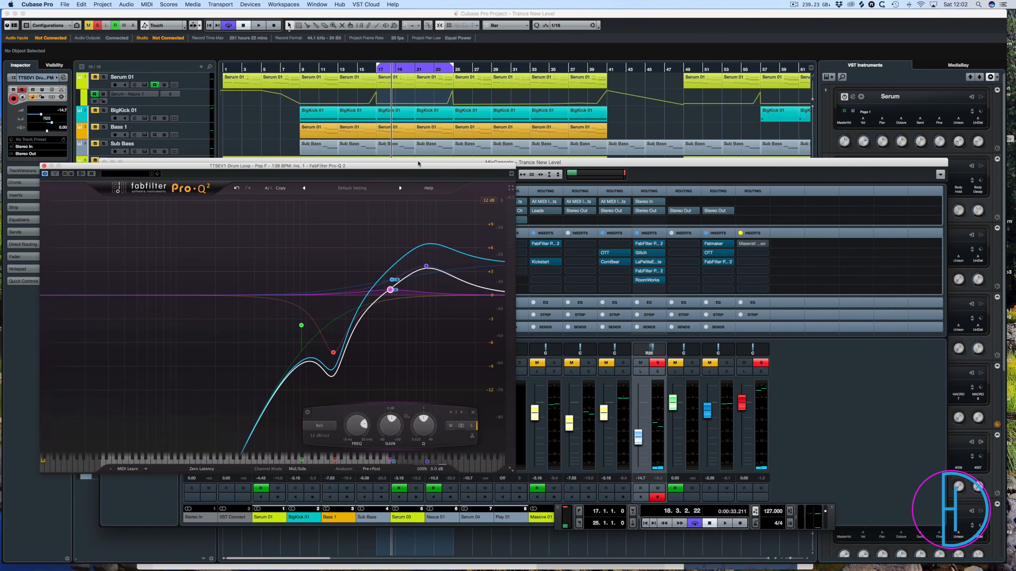
pyautogui.moveTo(416, 164); pyautogui.dragTo(437, 128)
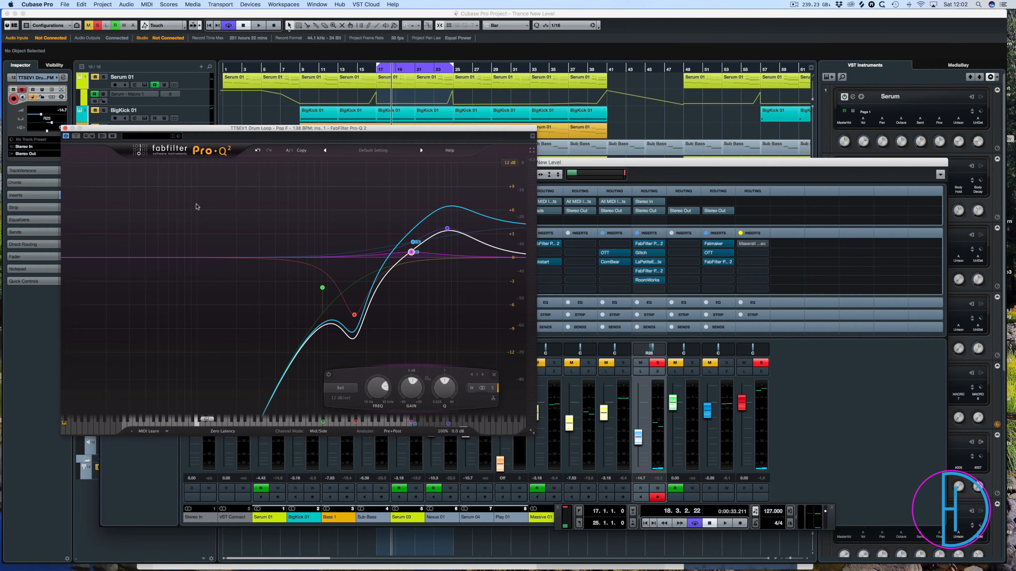
# - Play the drum loop and compare its sound with Pro-Q 2 active and bypassed, then stop playback
pyautogui.press('space')
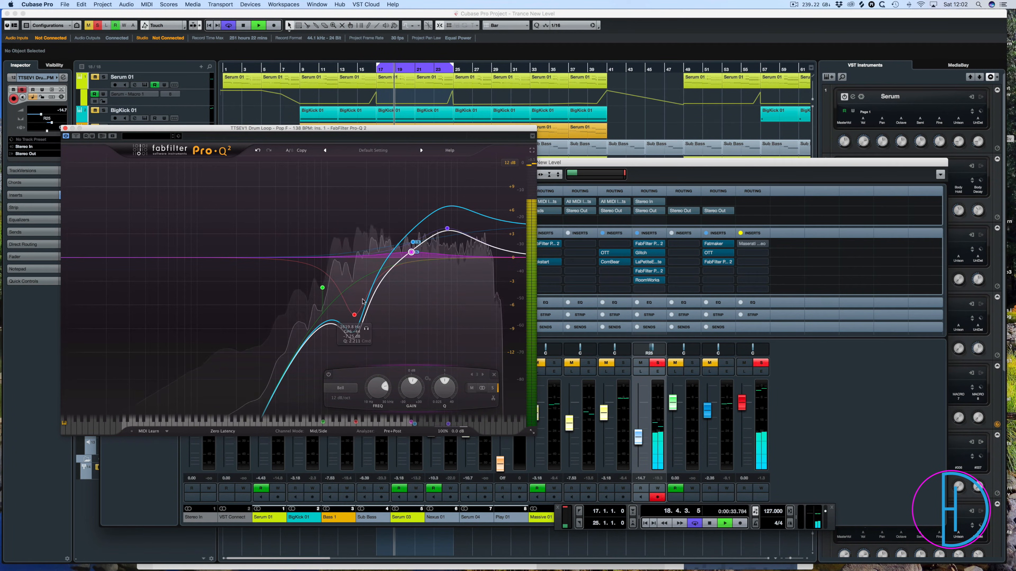
pyautogui.click(367, 329)
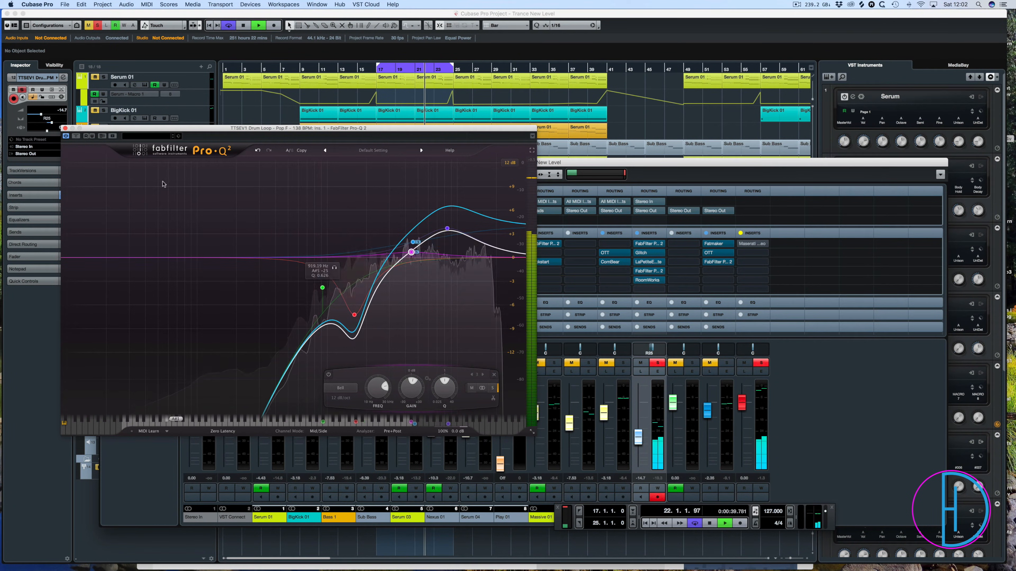
pyautogui.click(76, 136)
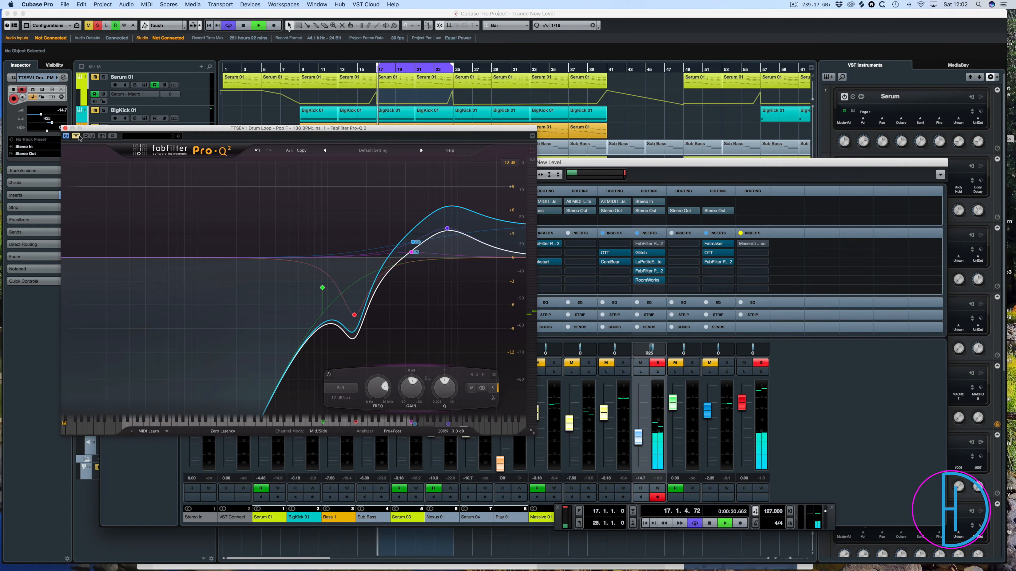
pyautogui.click(79, 136)
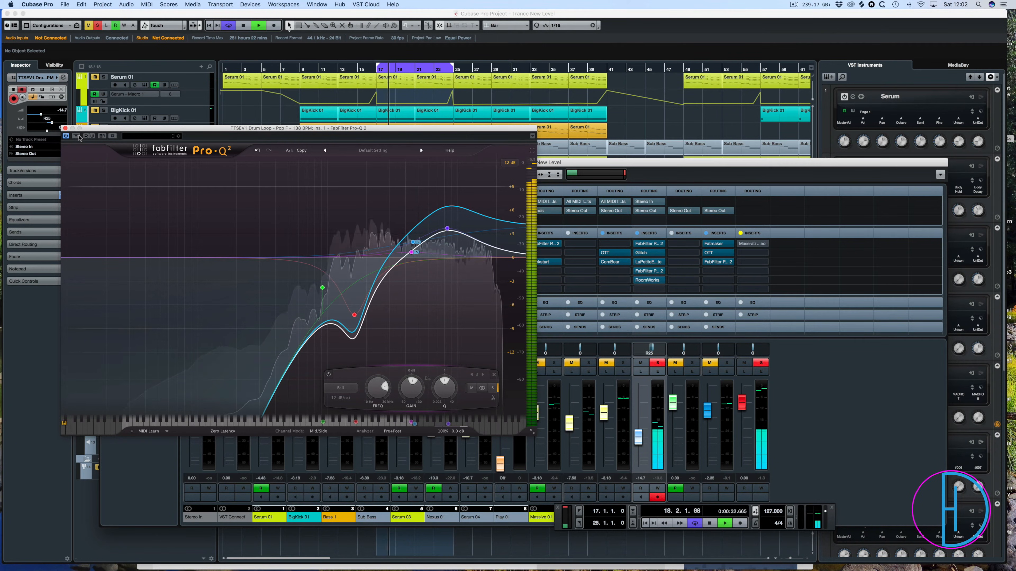
pyautogui.press('space')
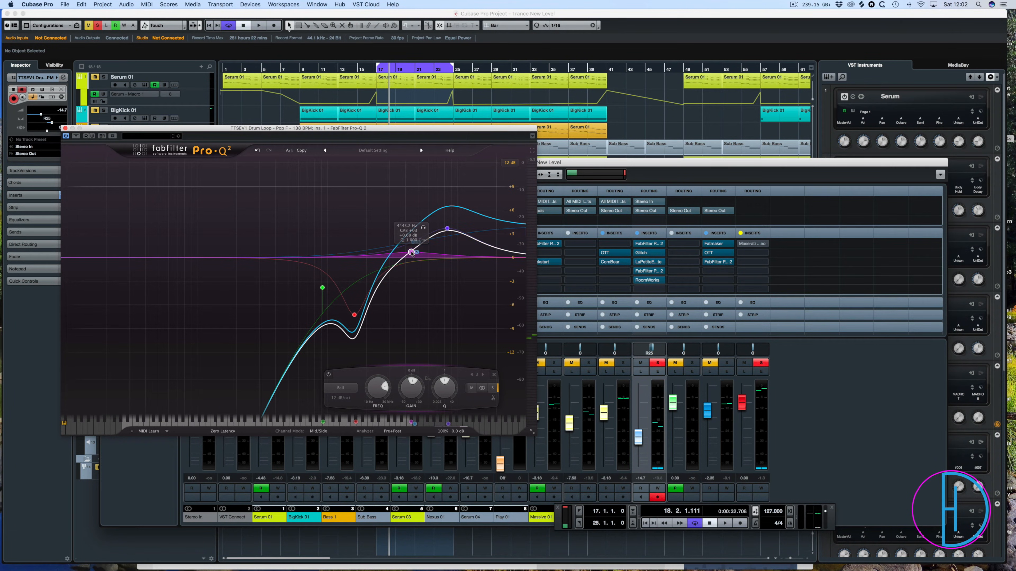
# - Audition the highest bell boost in Pro-Q 2 by soloing that band during playback, then release the solo and stop
pyautogui.click(447, 229)
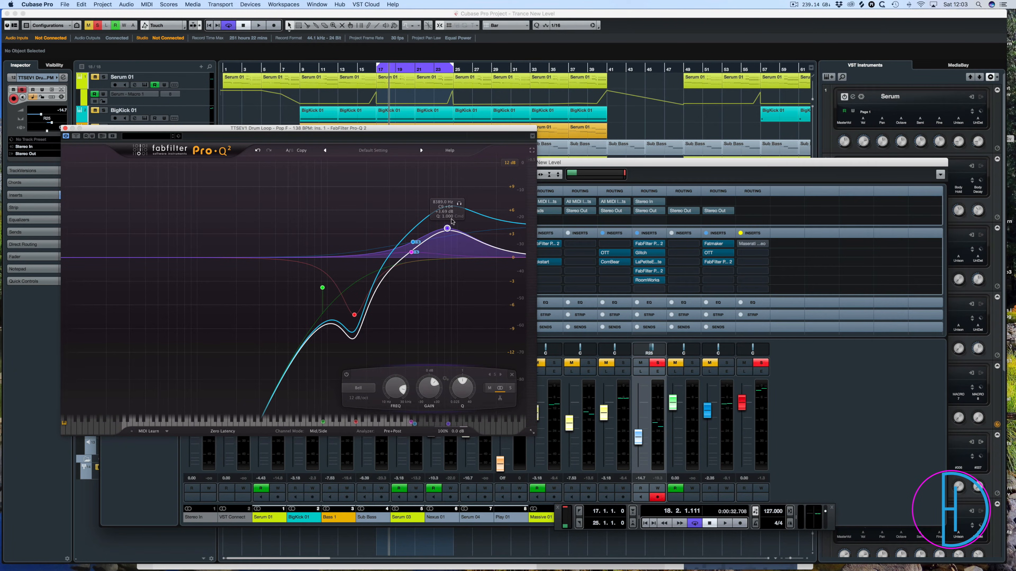
pyautogui.press('space')
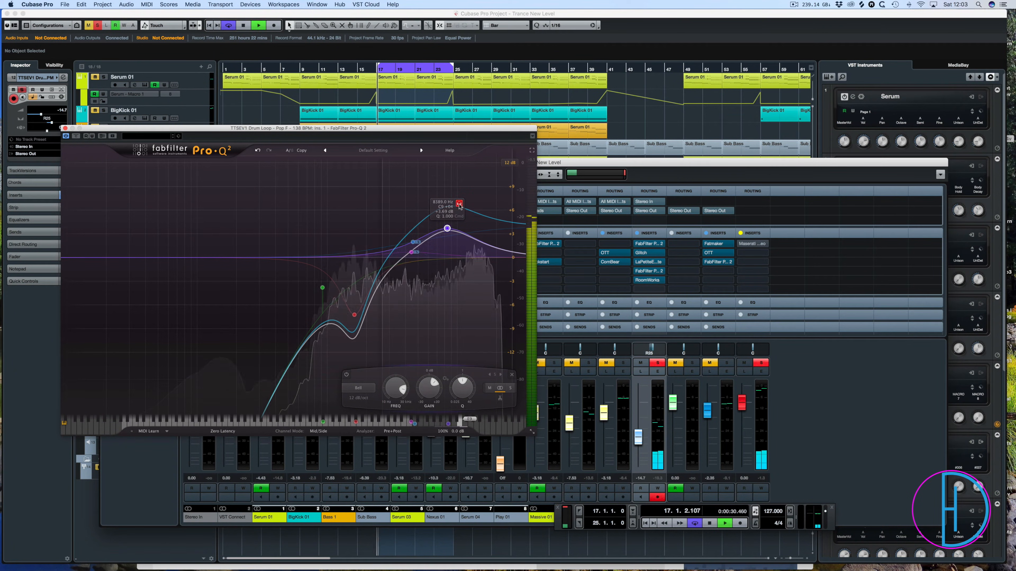
pyautogui.click(459, 205)
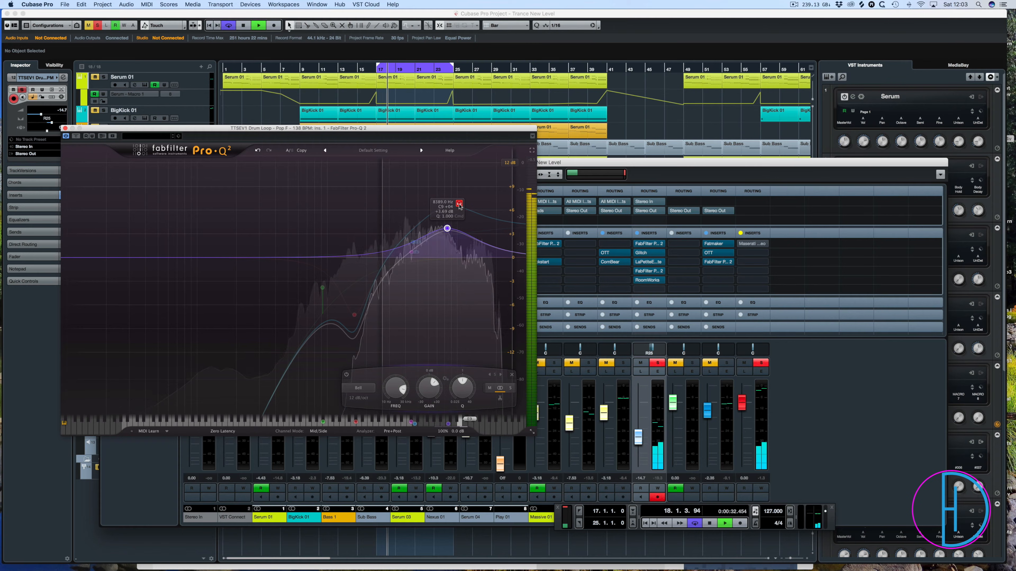
pyautogui.click(459, 205)
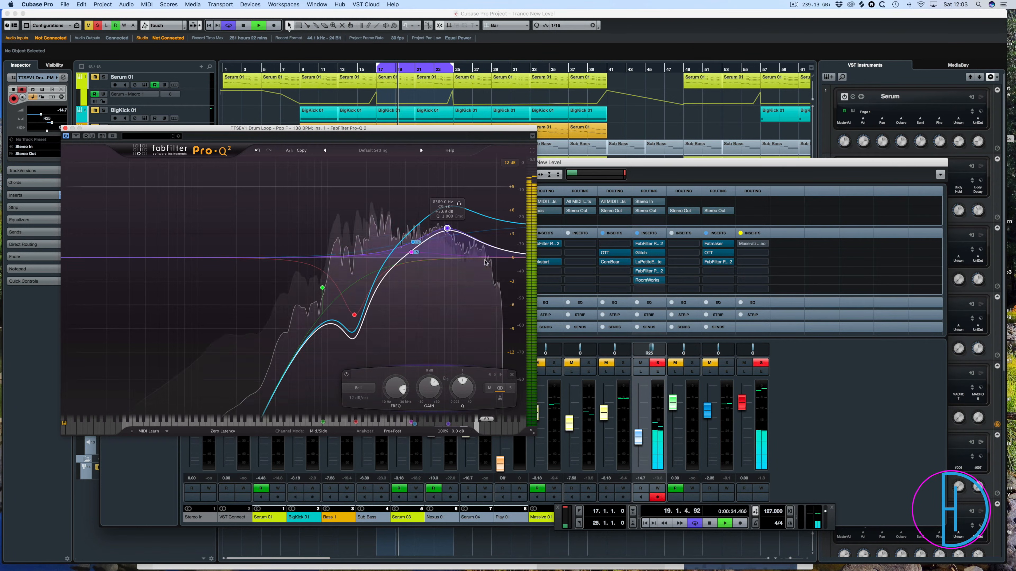
pyautogui.press('space')
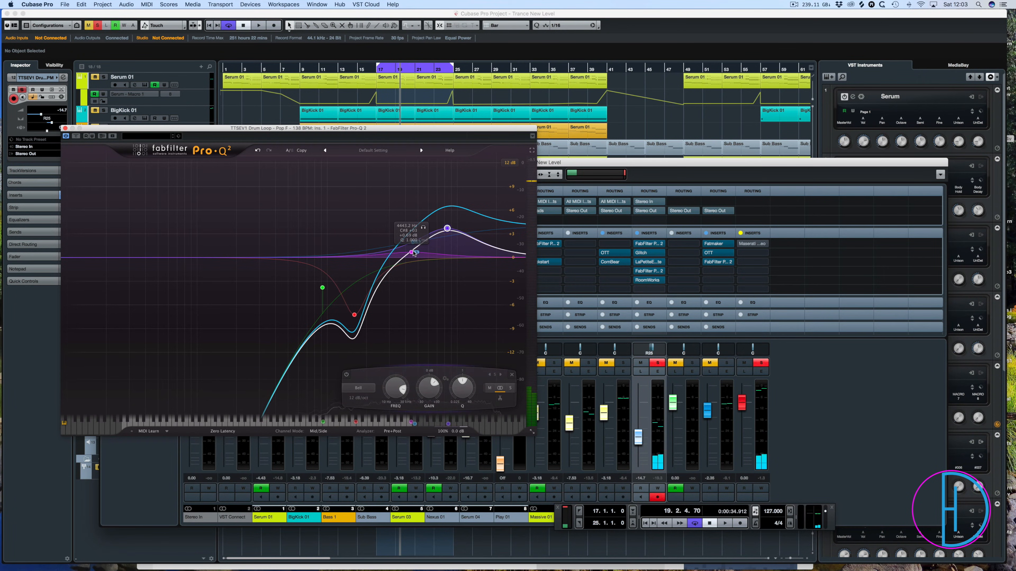
# - Close the Pro-Q 2 window and bring back the MixConsole
pyautogui.click(930, 64)
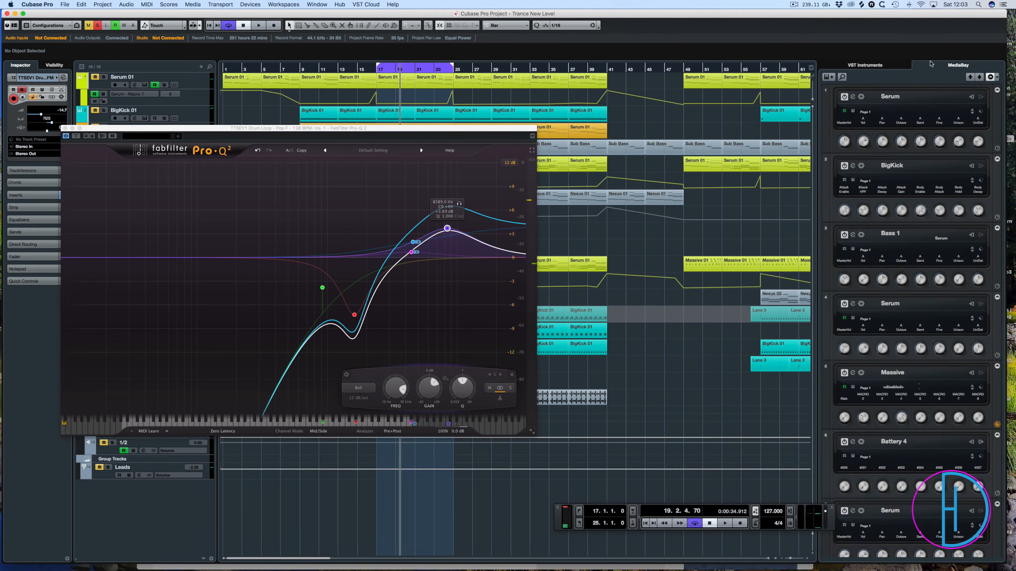
pyautogui.click(867, 65)
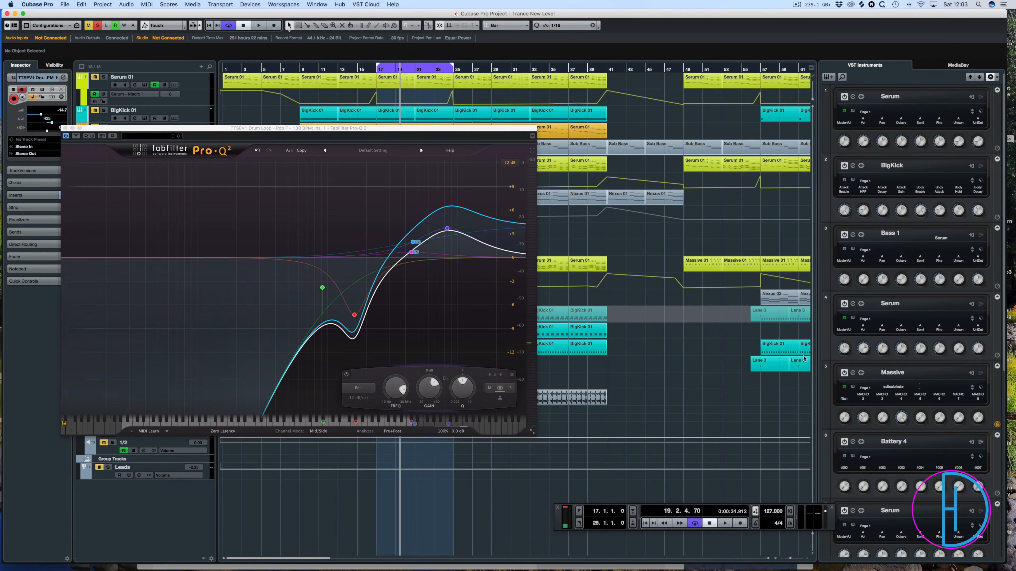
pyautogui.click(65, 129)
pyautogui.press('F3')
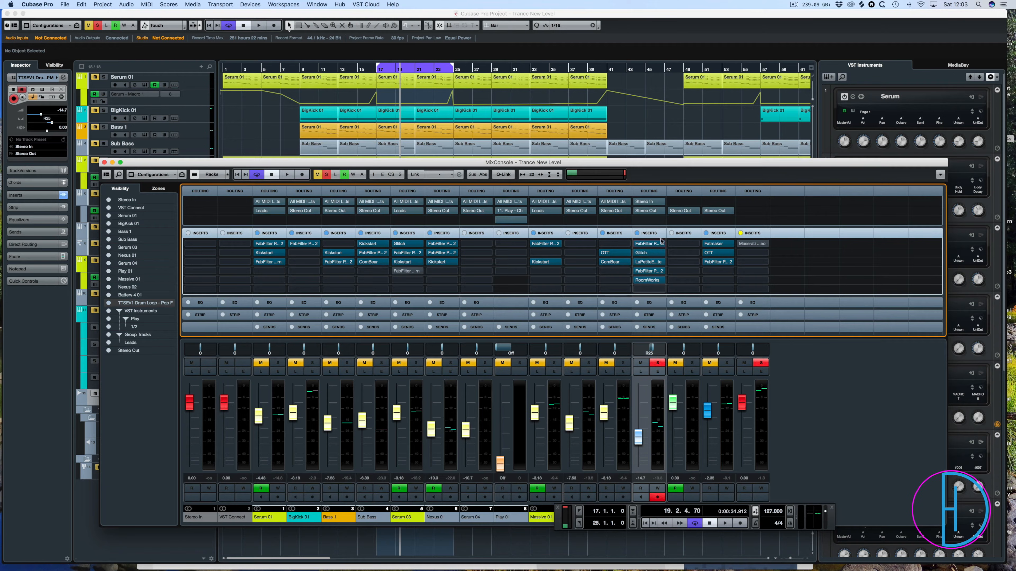
# - Open the Glitch insert on the drum loop channel, reposition it and view its Distortion and Reverser settings
pyautogui.click(643, 252)
pyautogui.moveTo(521, 203); pyautogui.dragTo(532, 121)
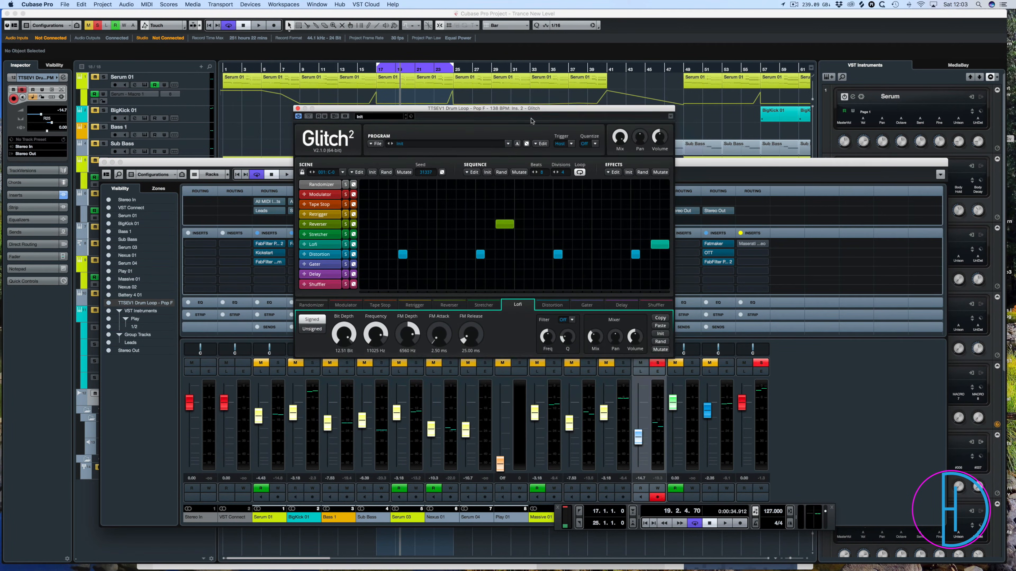
pyautogui.click(322, 254)
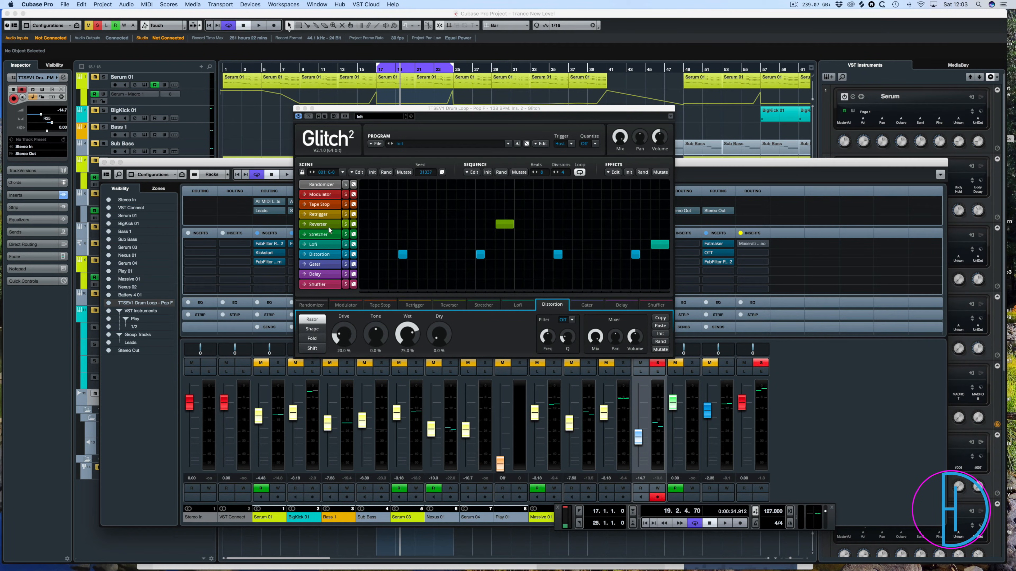
pyautogui.click(319, 225)
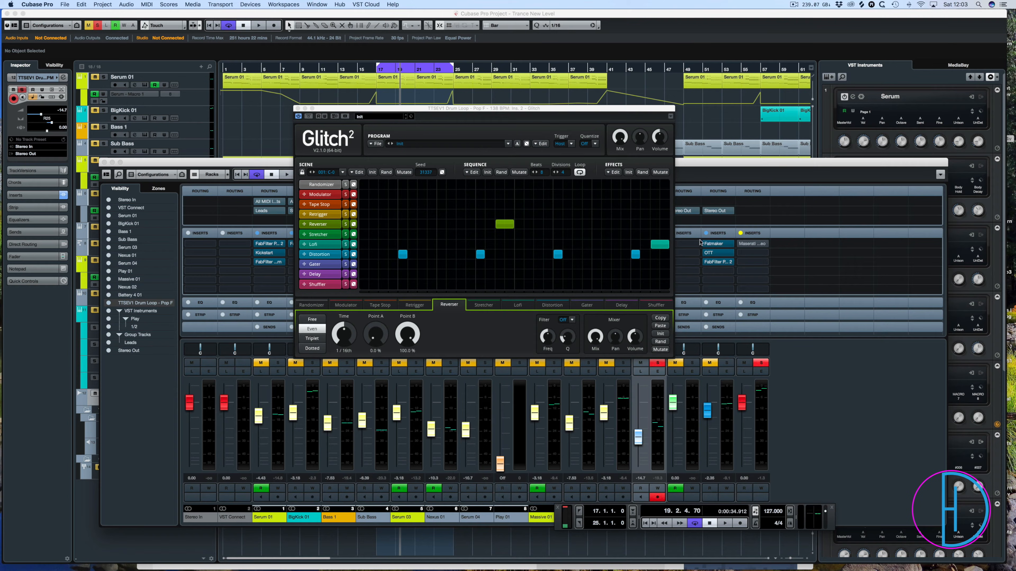
# - View Glitch's Lofi settings, play the drum loop while comparing it with Glitch bypassed, then close the plug-in
pyautogui.click(324, 245)
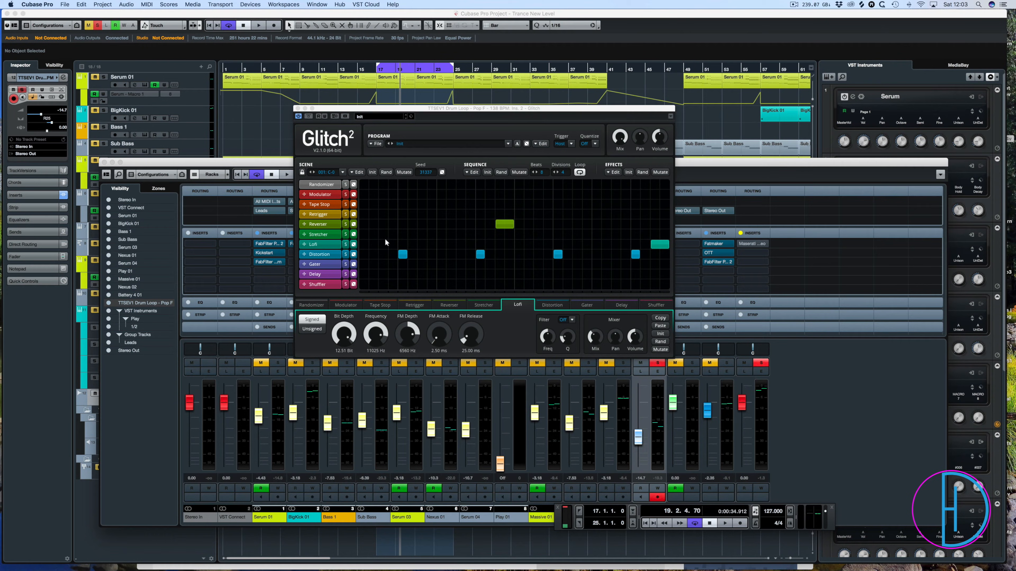
pyautogui.press('space')
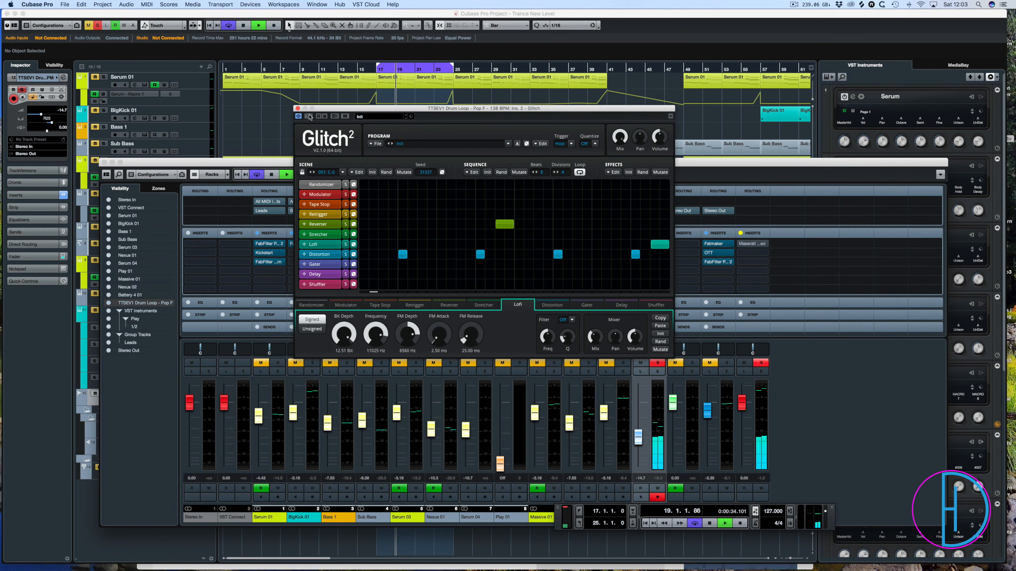
pyautogui.click(309, 117)
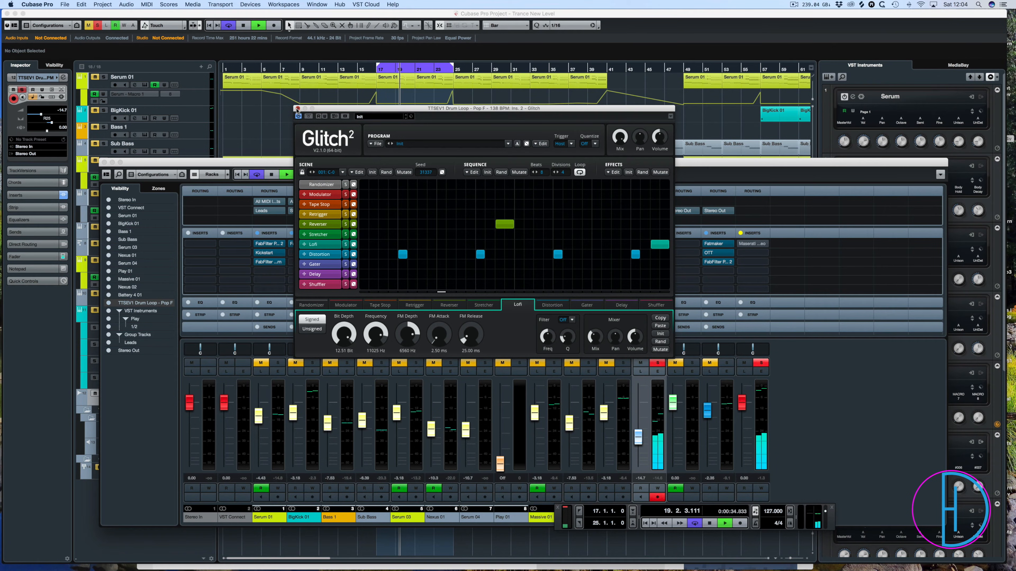
pyautogui.click(297, 108)
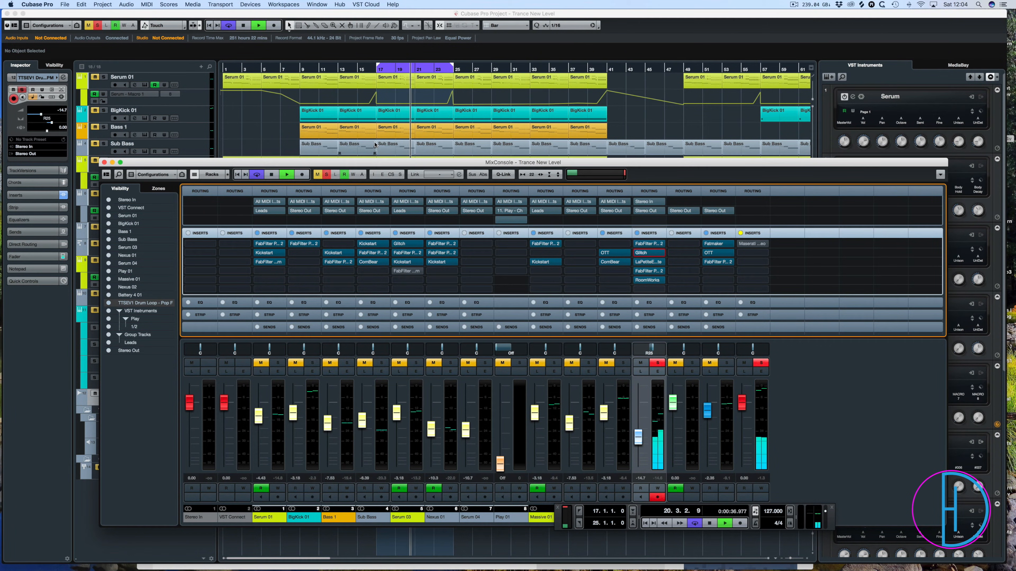
# - Open the LaPetiteExcite insert on the drum loop channel, compare its sound active and bypassed, then close it
pyautogui.click(643, 263)
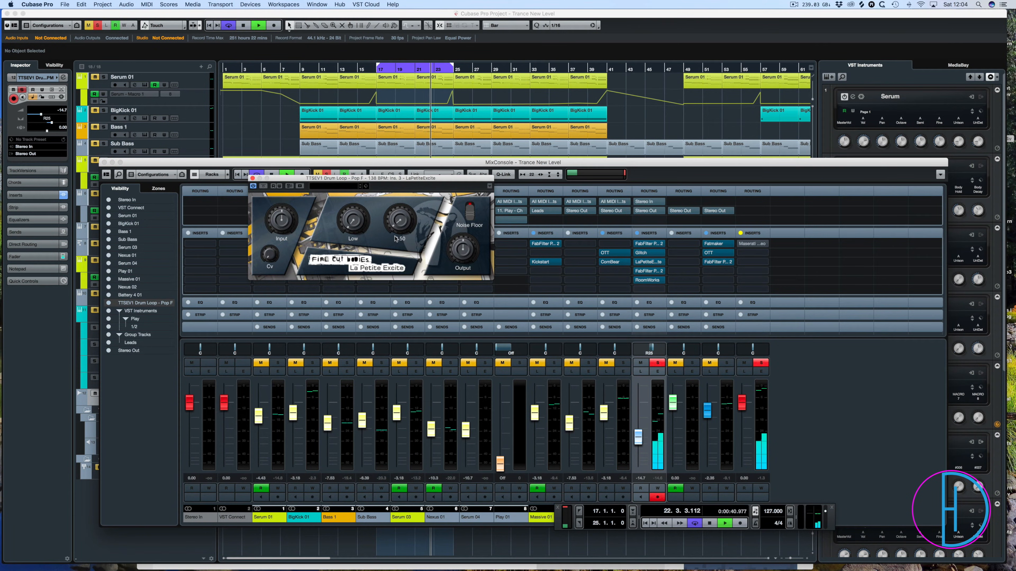
pyautogui.moveTo(280, 178); pyautogui.dragTo(381, 211)
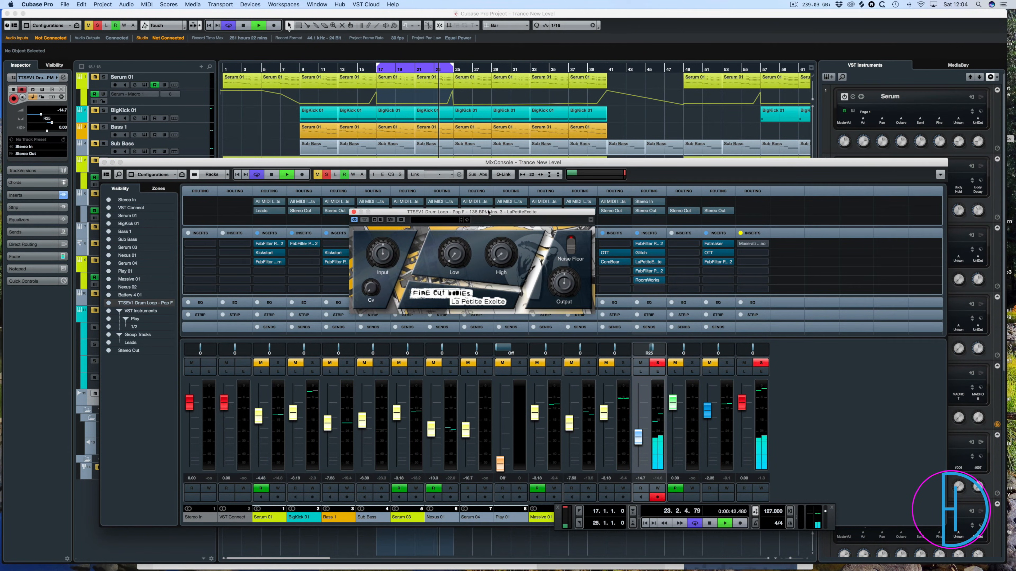
pyautogui.click(365, 220)
pyautogui.click(364, 220)
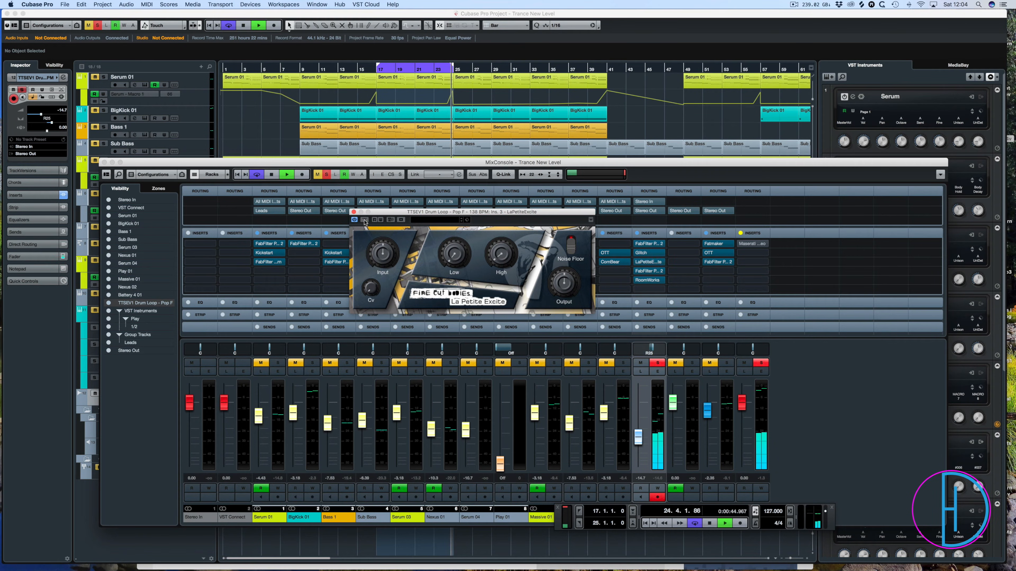
pyautogui.click(353, 212)
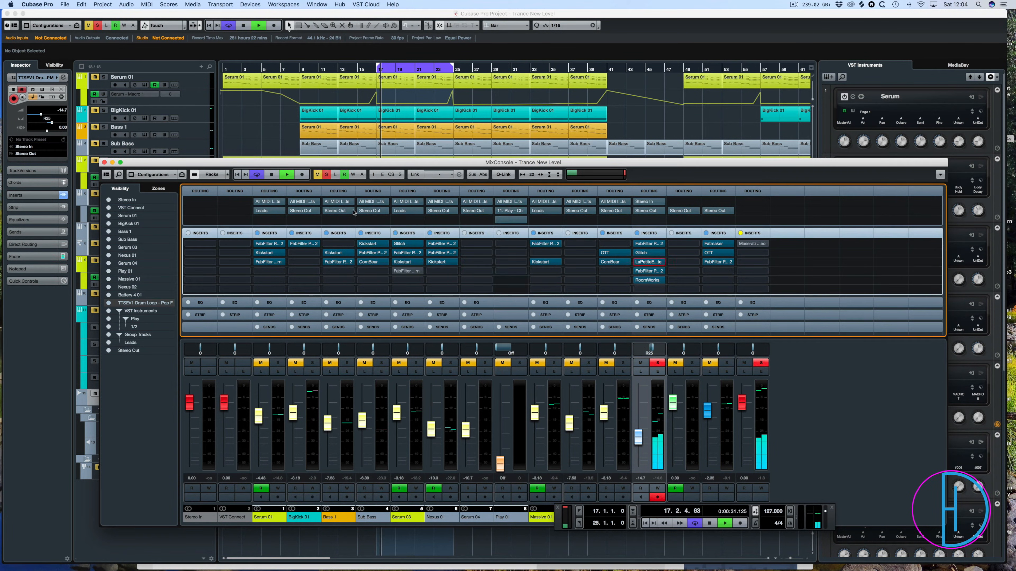
# - Open the drum loop's second Pro-Q 2, solo the dip band to hear it, compare with the EQ bypassed, then close it
pyautogui.click(644, 272)
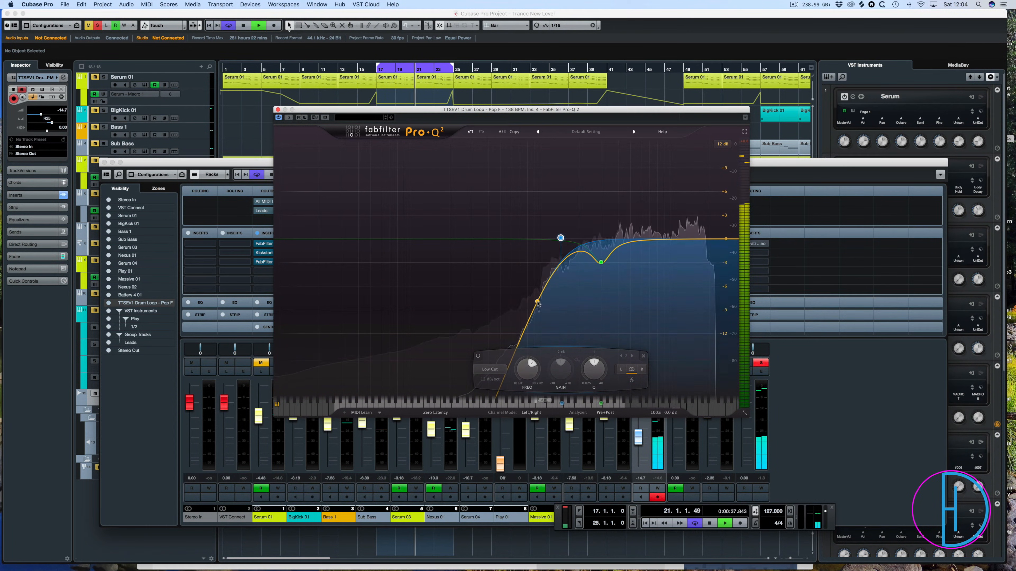
pyautogui.click(614, 276)
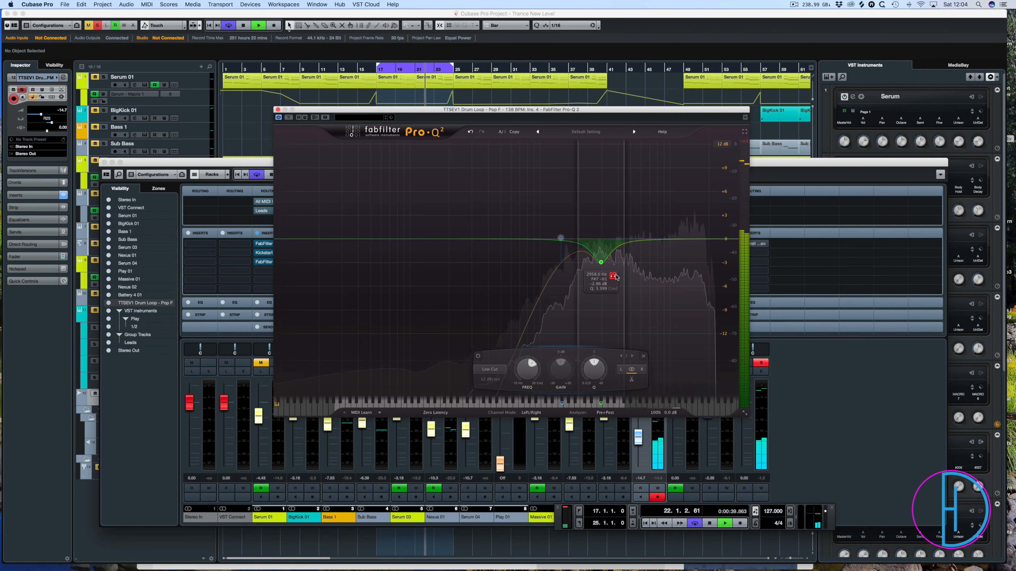
pyautogui.click(288, 117)
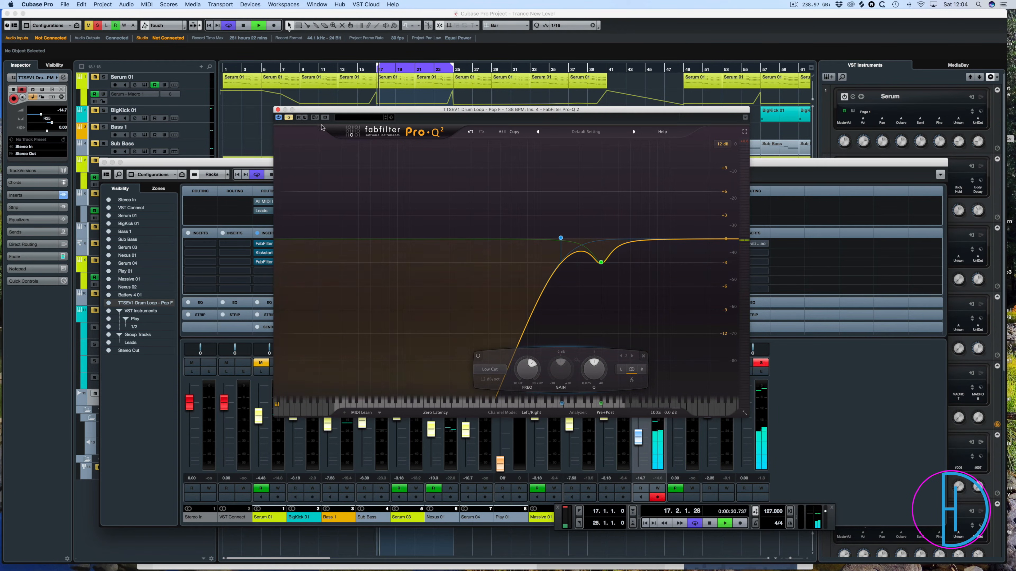
pyautogui.click(289, 118)
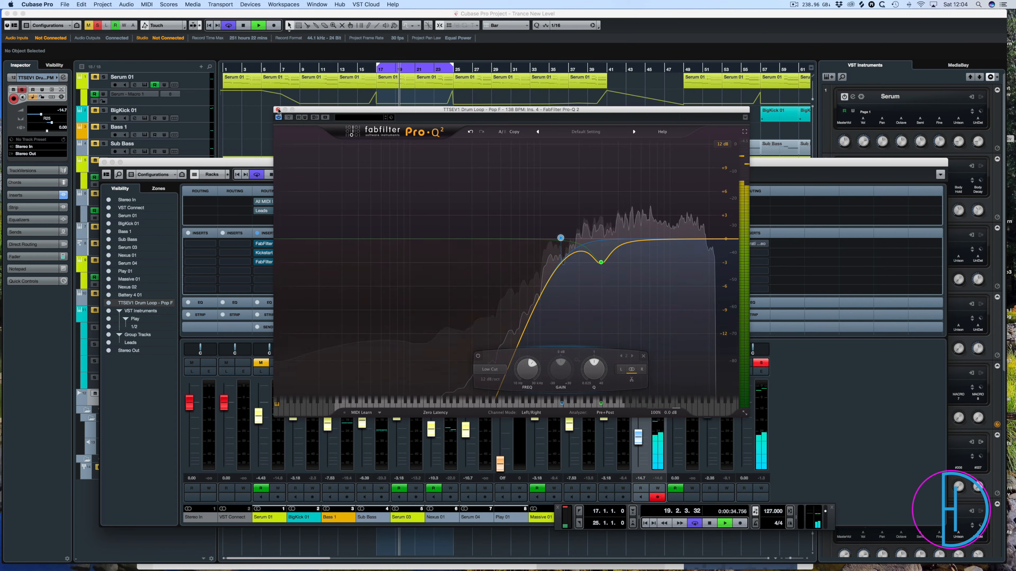
pyautogui.click(278, 110)
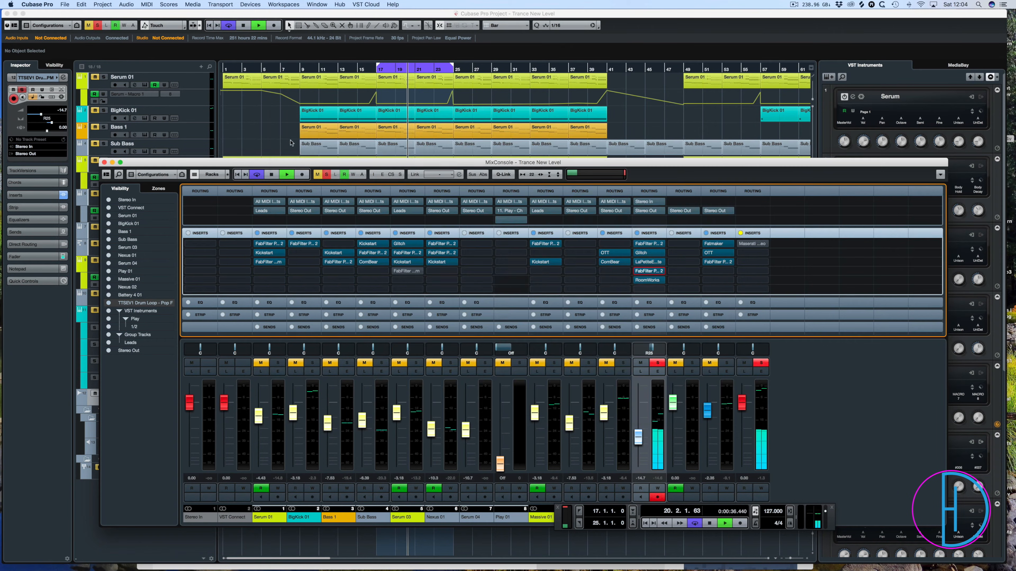
# - Open the RoomWorks reverb on the drum loop channel, compare it active and bypassed during playback, then close it
pyautogui.click(642, 281)
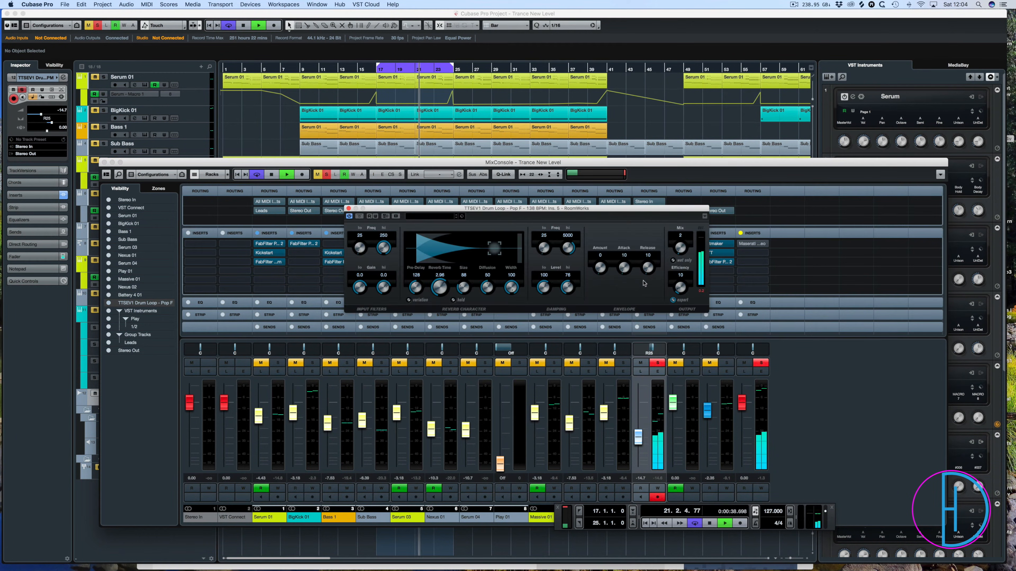
pyautogui.click(359, 216)
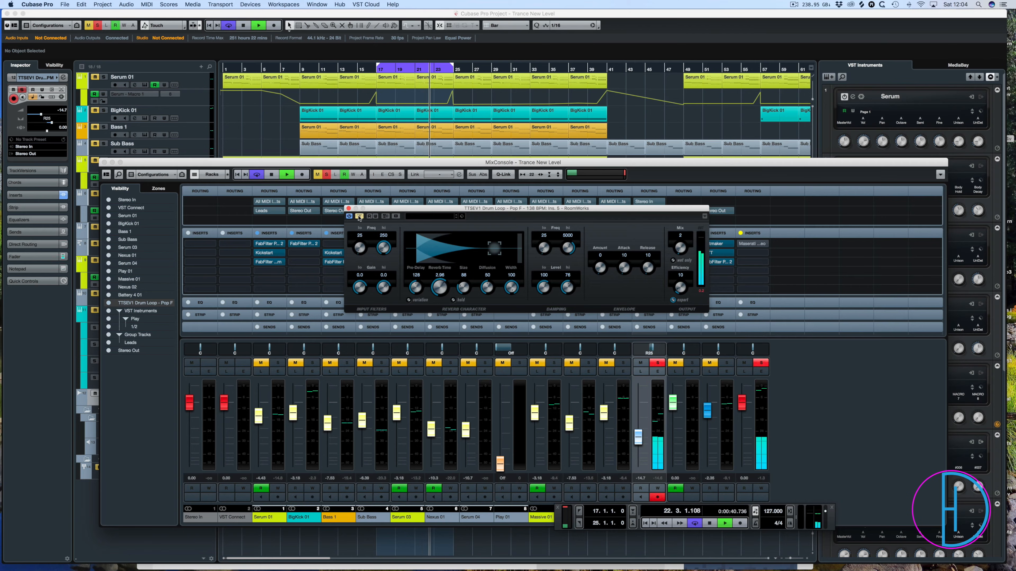
pyautogui.click(359, 217)
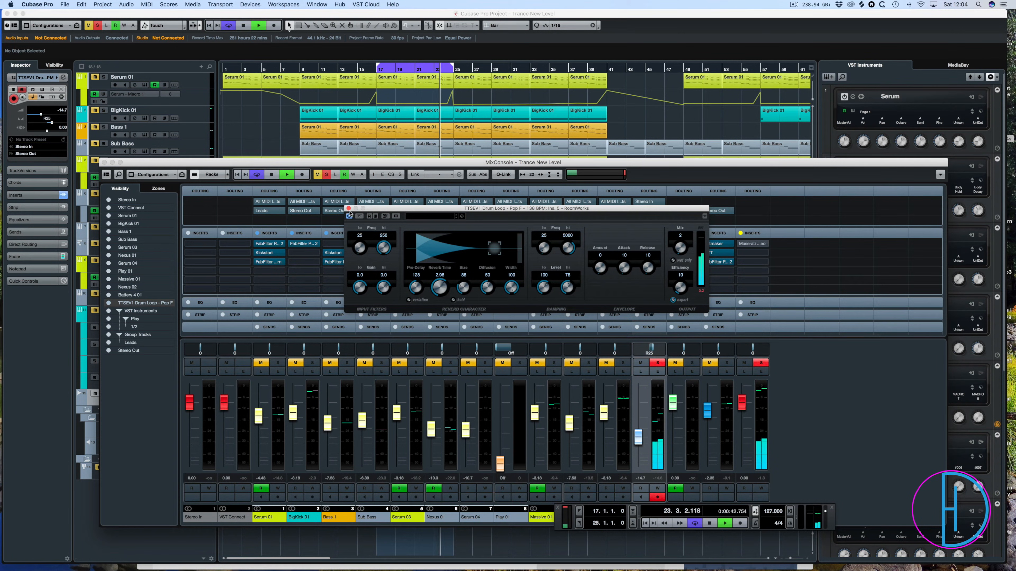
pyautogui.click(349, 209)
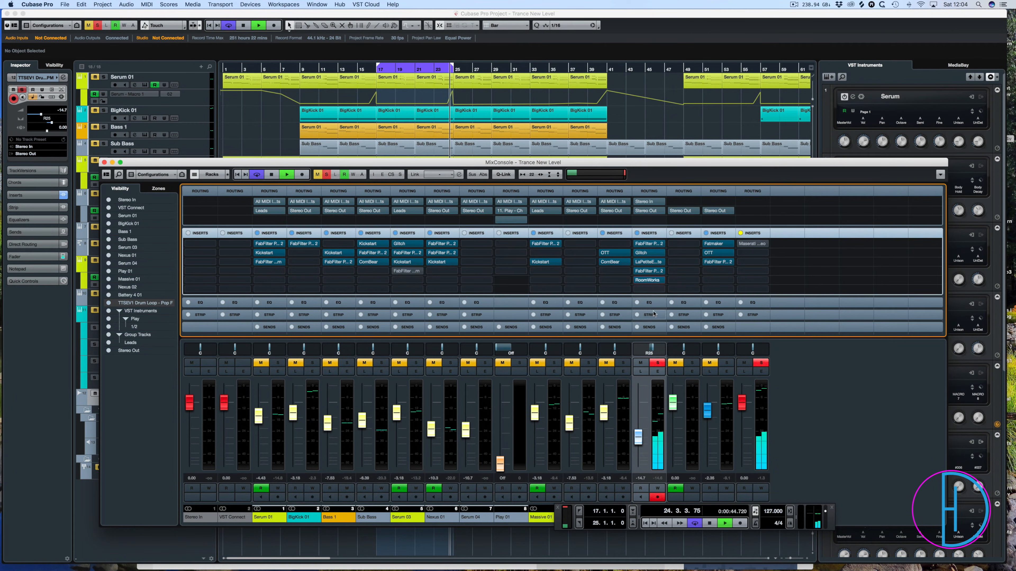
# - Close the MixConsole, clear all solos and play the full arrangement from the left locator at bar 17
pyautogui.press('space')
pyautogui.click(104, 162)
pyautogui.press('KP_1')
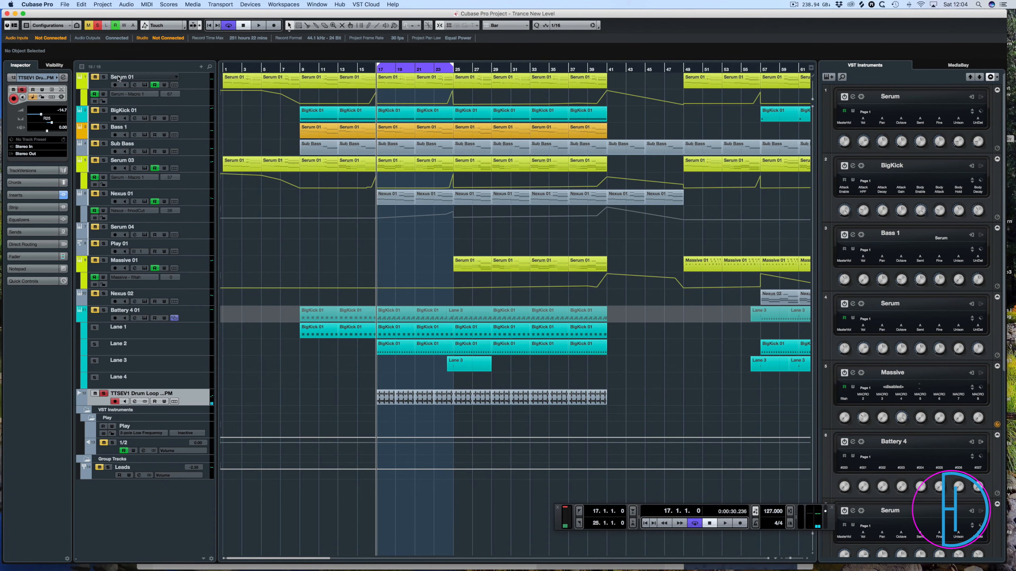
pyautogui.click(97, 25)
pyautogui.press('space')
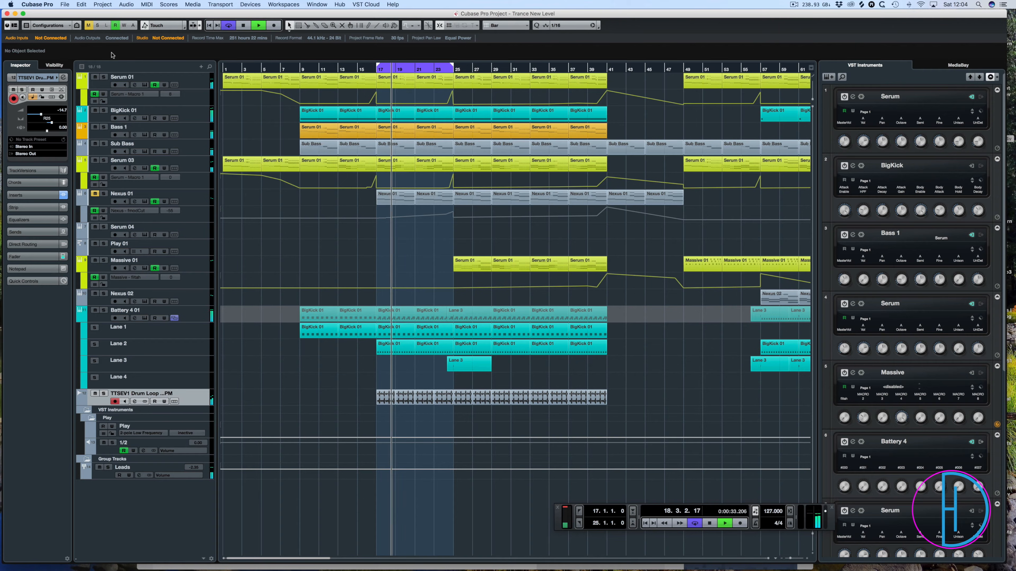
# - Reopen the MixConsole, add Center Stereo to the drum loop channel's next free insert slot, and stop playback
pyautogui.press('F3')
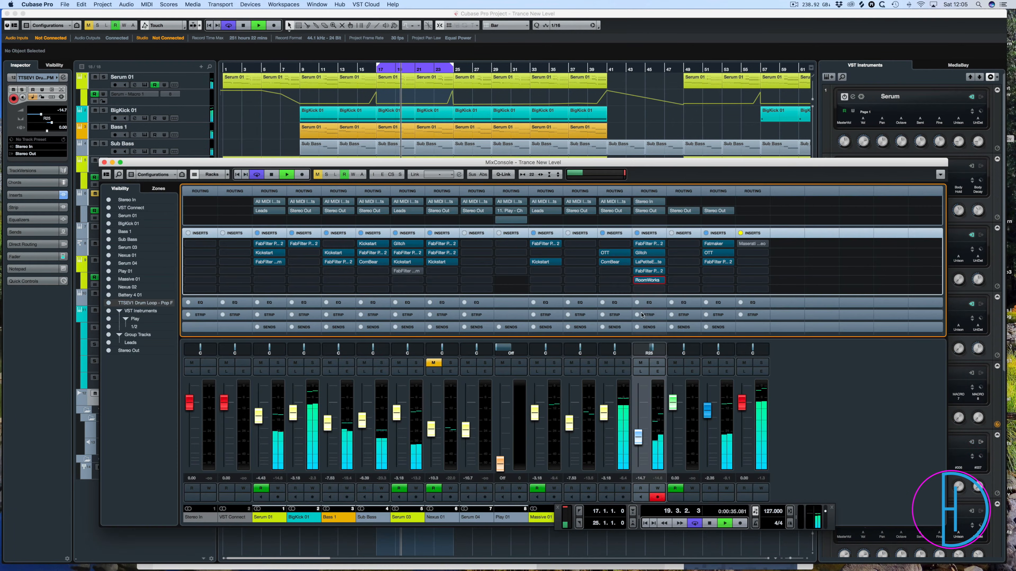
pyautogui.click(649, 290)
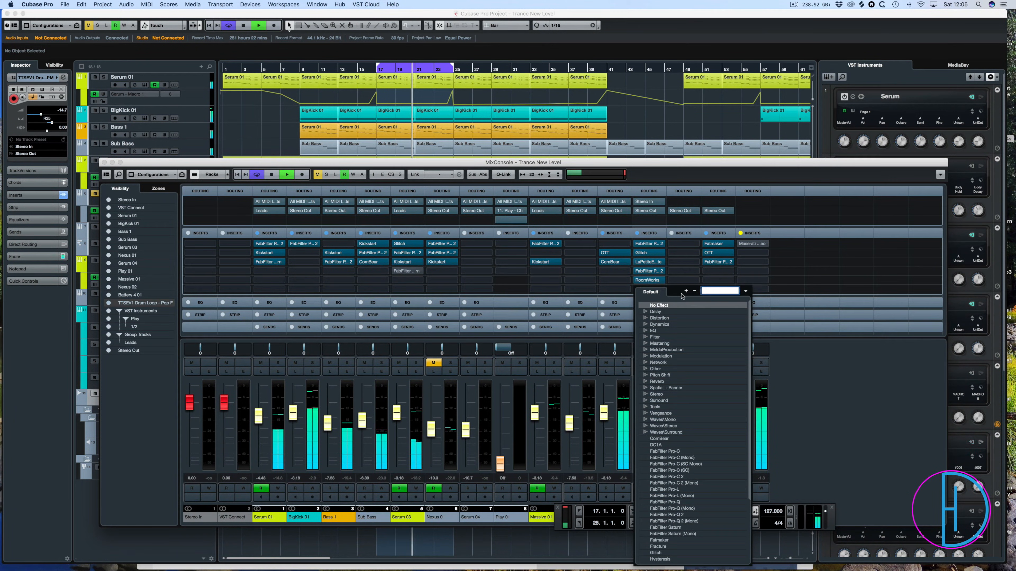
pyautogui.write('centre')
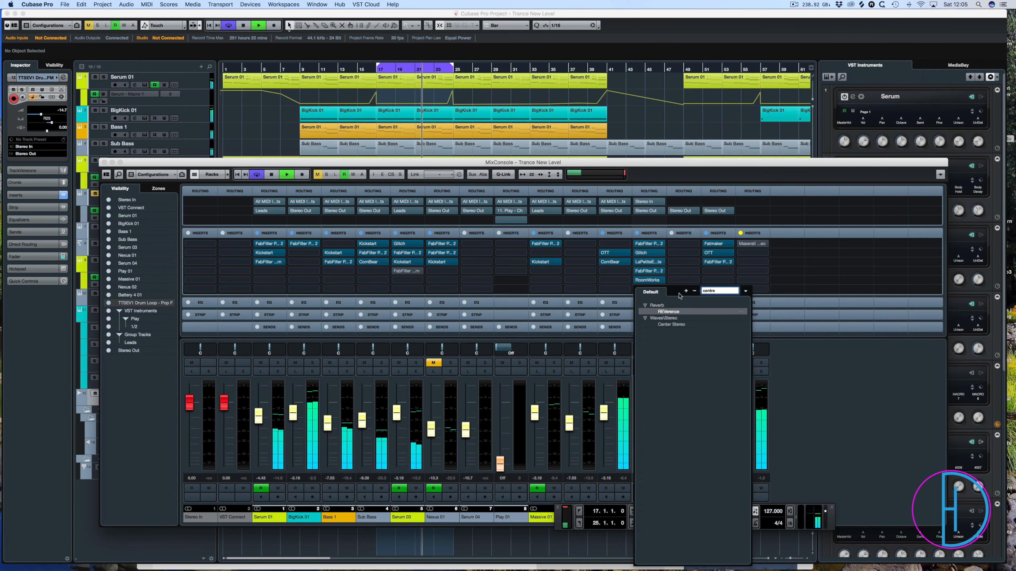
pyautogui.click(667, 324)
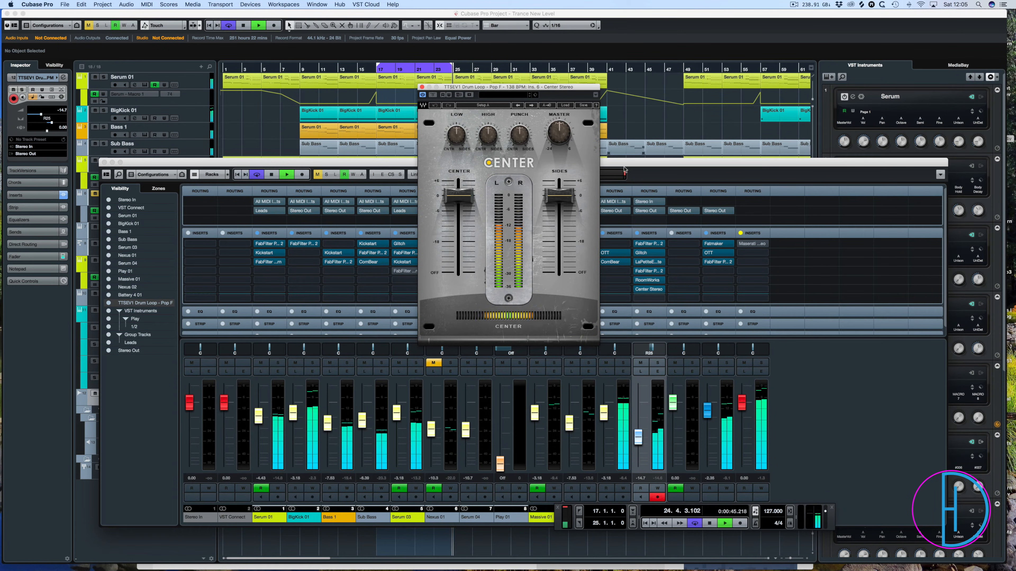
pyautogui.click(627, 164)
pyautogui.press('space')
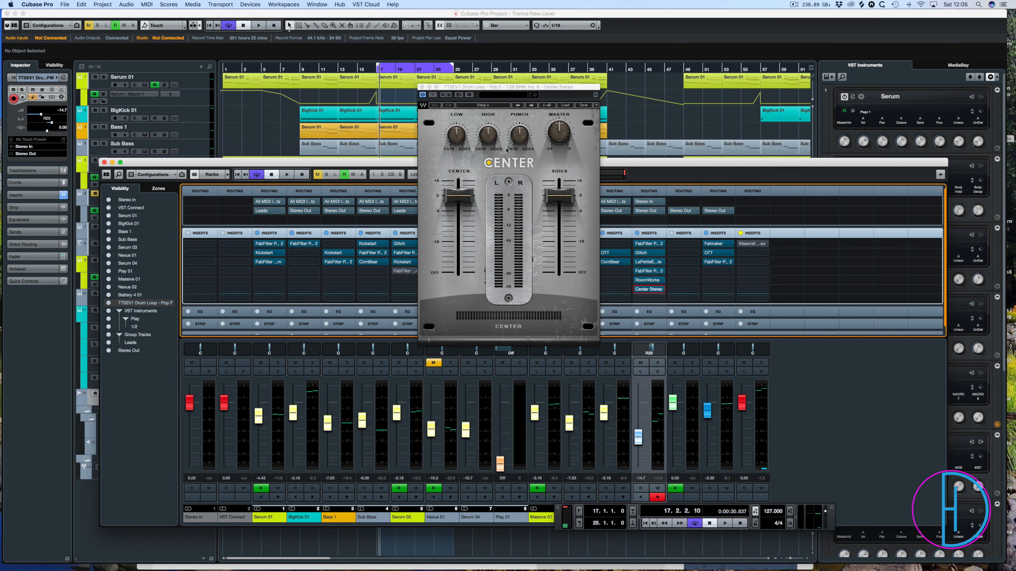
# - During playback, audition Center's Sides and Center faders fully off, then set Sides to about +4 dB and Center slightly below 0 dB
pyautogui.moveTo(483, 146); pyautogui.dragTo(483, 142)
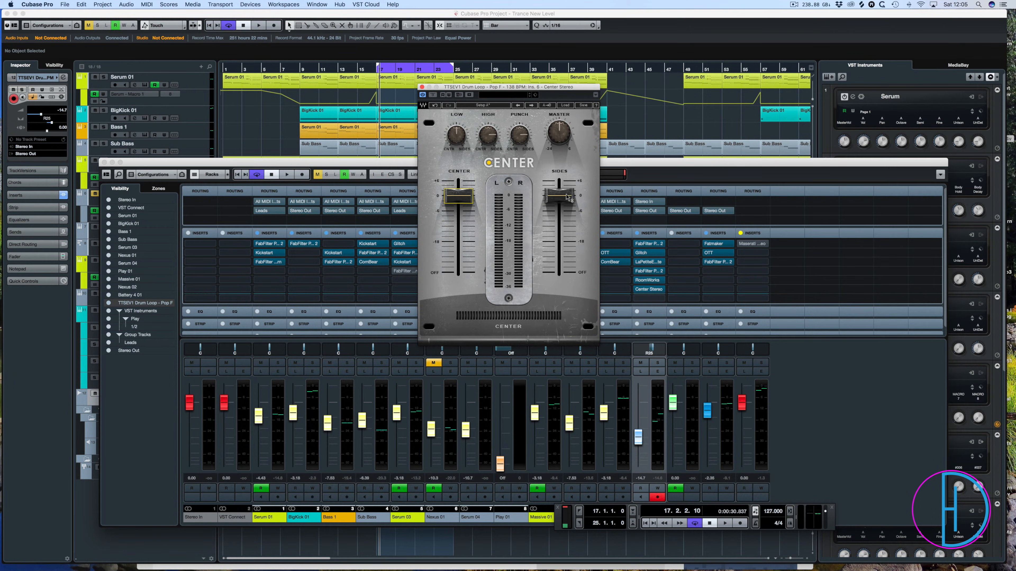
pyautogui.click(567, 197)
pyautogui.moveTo(566, 197)
pyautogui.mouseDown()
pyautogui.moveTo(567, 184)
pyautogui.moveTo(566, 274)
pyautogui.moveTo(567, 185)
pyautogui.moveTo(564, 218)
pyautogui.moveTo(563, 199)
pyautogui.mouseUp()
pyautogui.press('space')
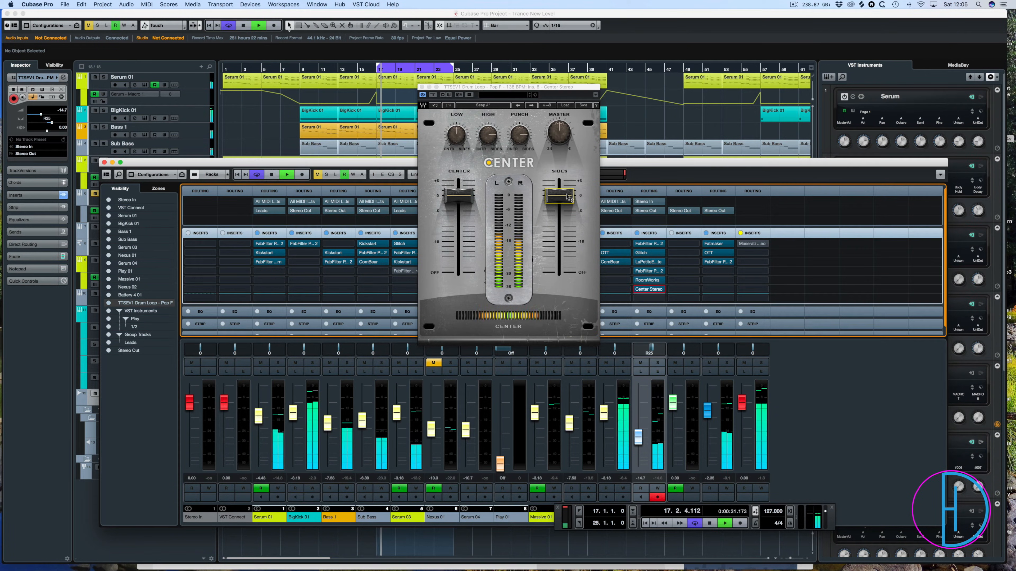
pyautogui.moveTo(564, 189); pyautogui.dragTo(564, 275)
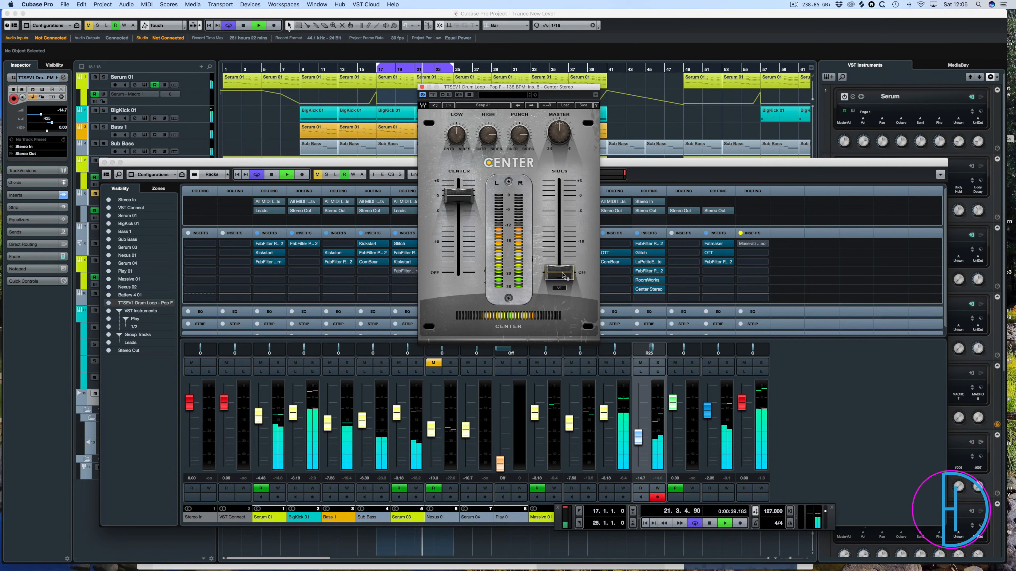
pyautogui.moveTo(556, 279); pyautogui.dragTo(559, 185)
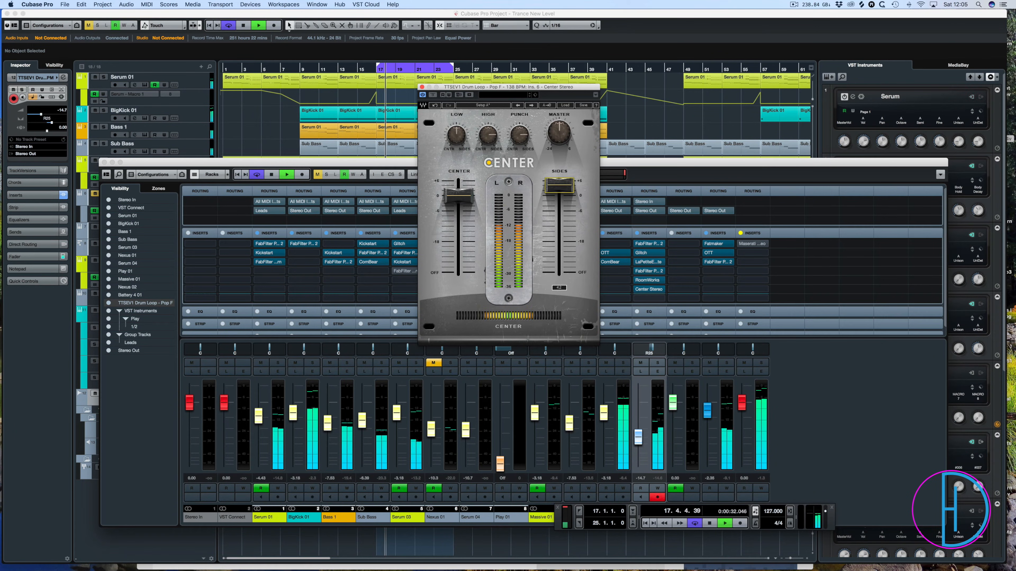
pyautogui.moveTo(459, 195); pyautogui.dragTo(459, 274)
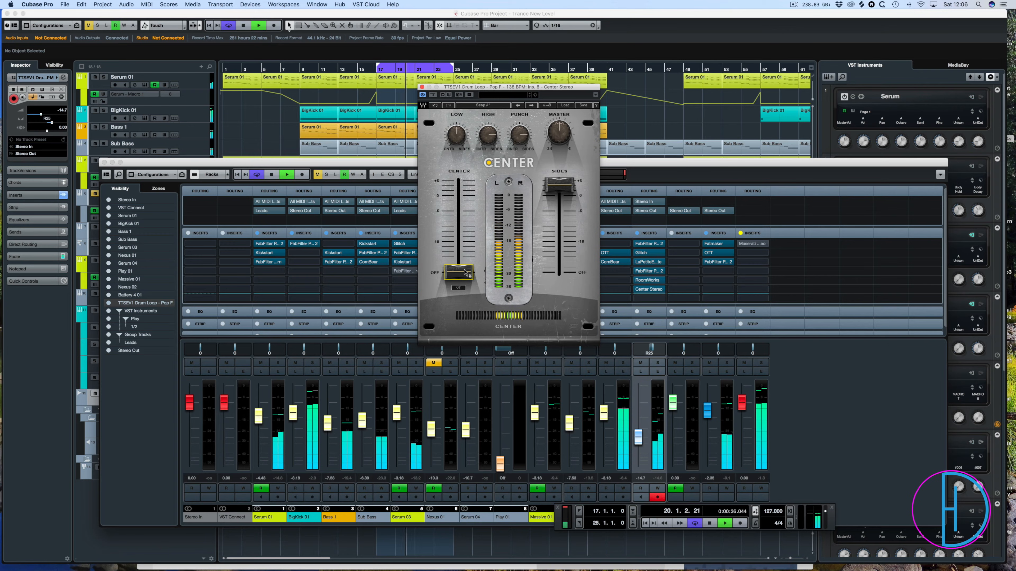
pyautogui.moveTo(465, 273); pyautogui.dragTo(465, 204)
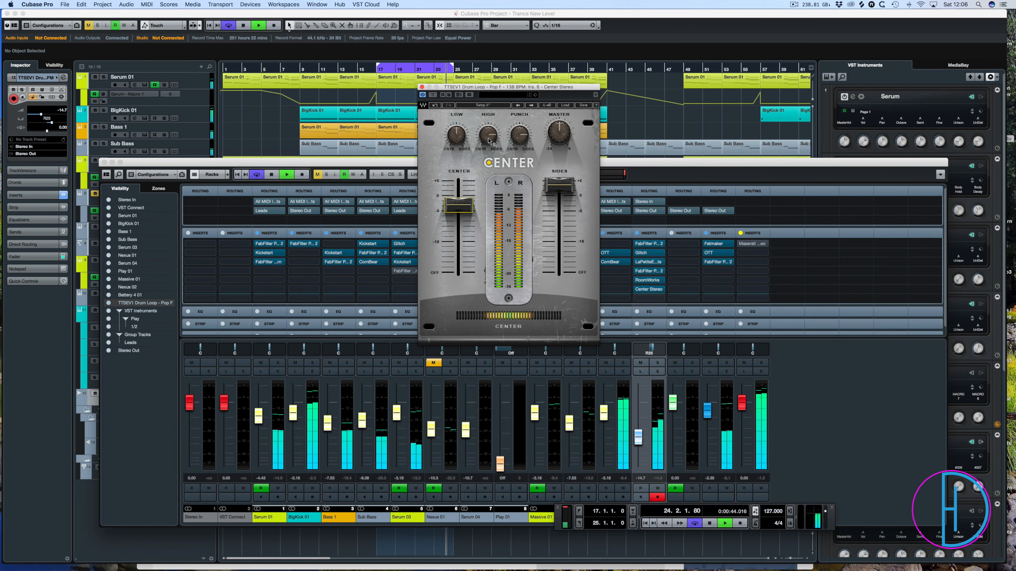
# - Turn the High control towards the sides and adjust the Punch balance in Center while the mix plays
pyautogui.click(487, 135)
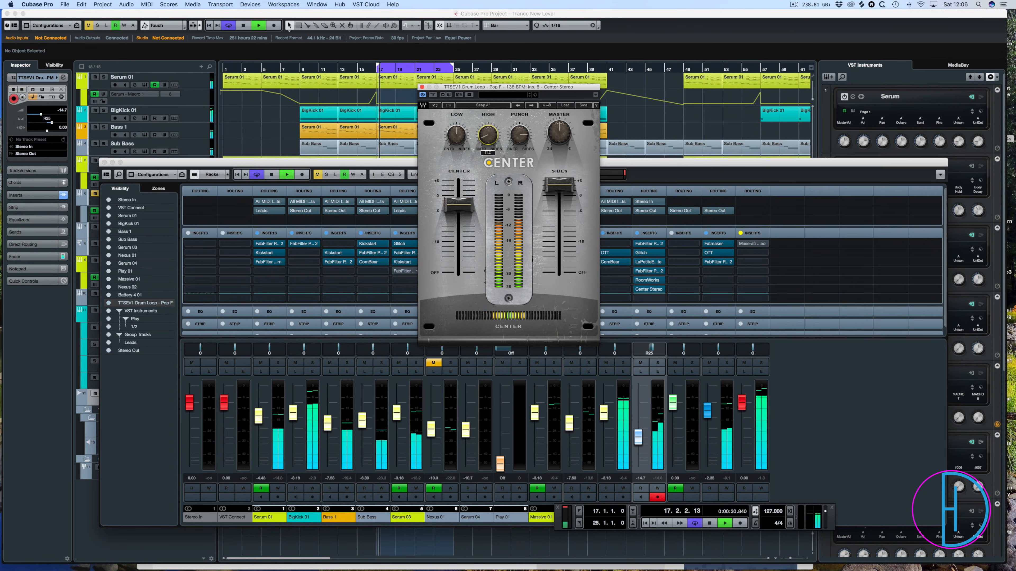
pyautogui.moveTo(487, 137)
pyautogui.mouseDown()
pyautogui.moveTo(487, 123)
pyautogui.moveTo(487, 166)
pyautogui.moveTo(488, 122)
pyautogui.mouseUp()
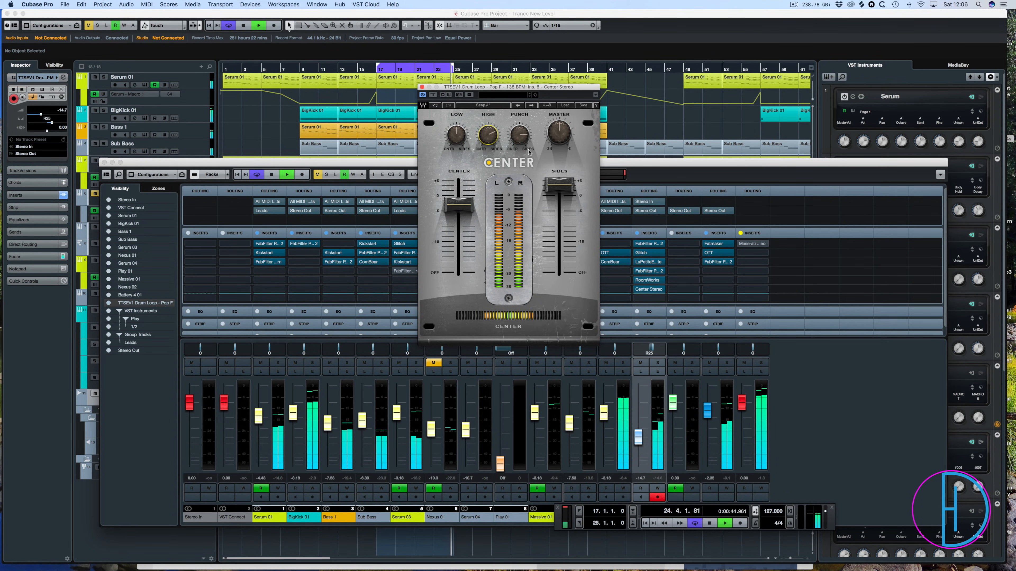
pyautogui.moveTo(524, 138); pyautogui.dragTo(523, 129)
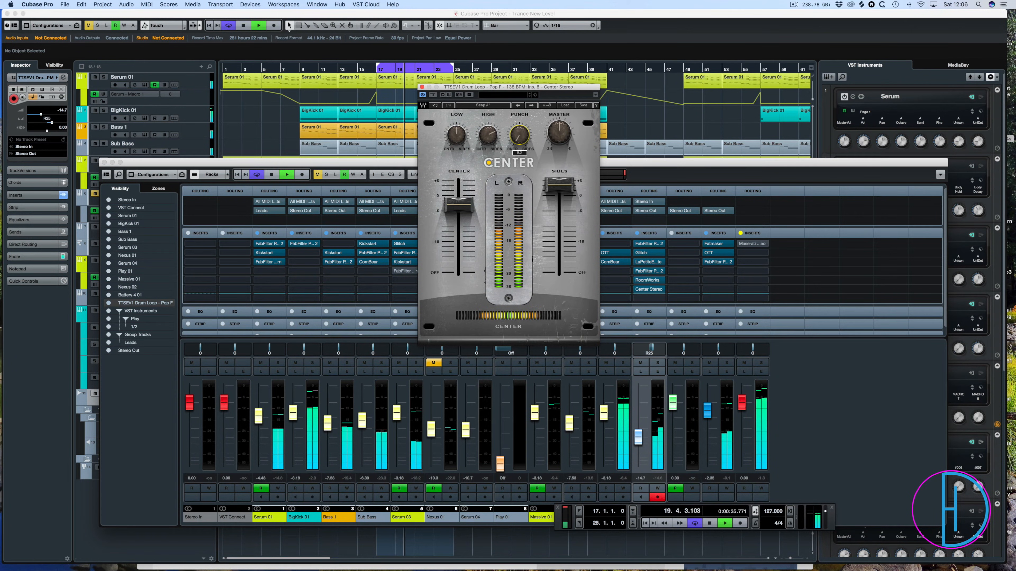
pyautogui.moveTo(523, 129)
pyautogui.mouseDown()
pyautogui.moveTo(523, 168)
pyautogui.moveTo(523, 129)
pyautogui.mouseUp()
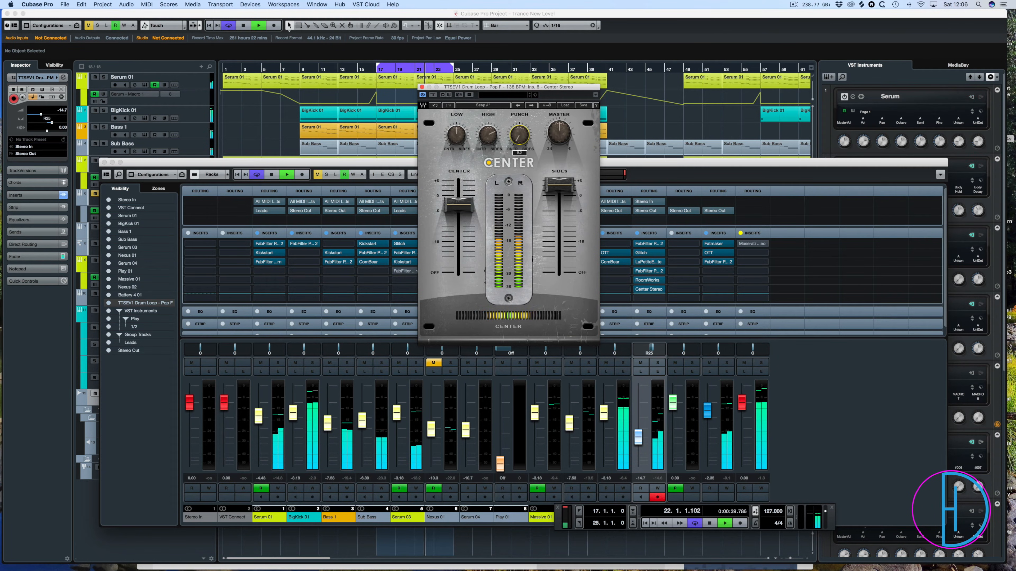
pyautogui.moveTo(523, 168); pyautogui.dragTo(518, 120)
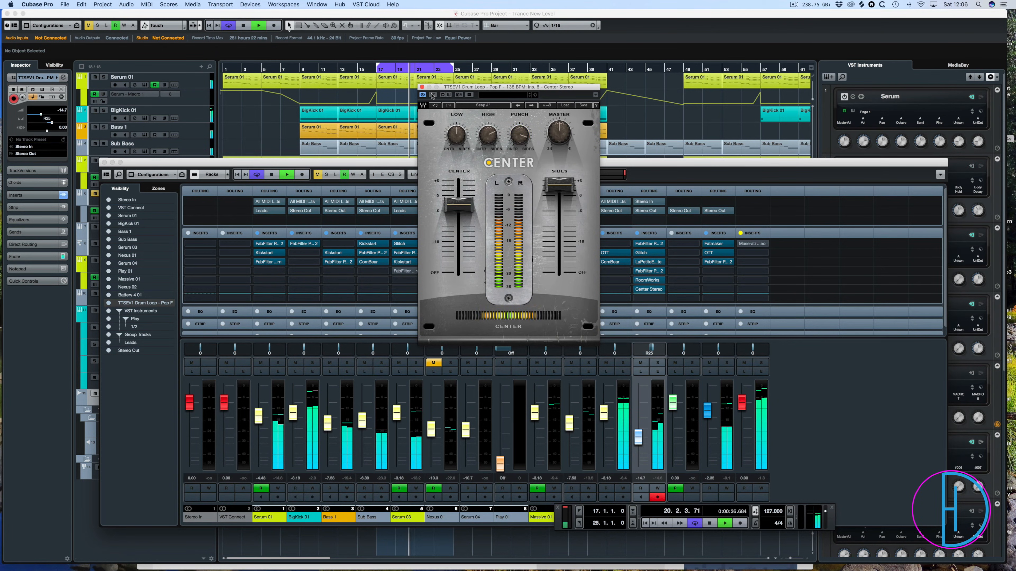
# - Toggle the Center plug-in's bypass, then restart playback from the left locator at bar 17 with the MixConsole closed
pyautogui.click(432, 95)
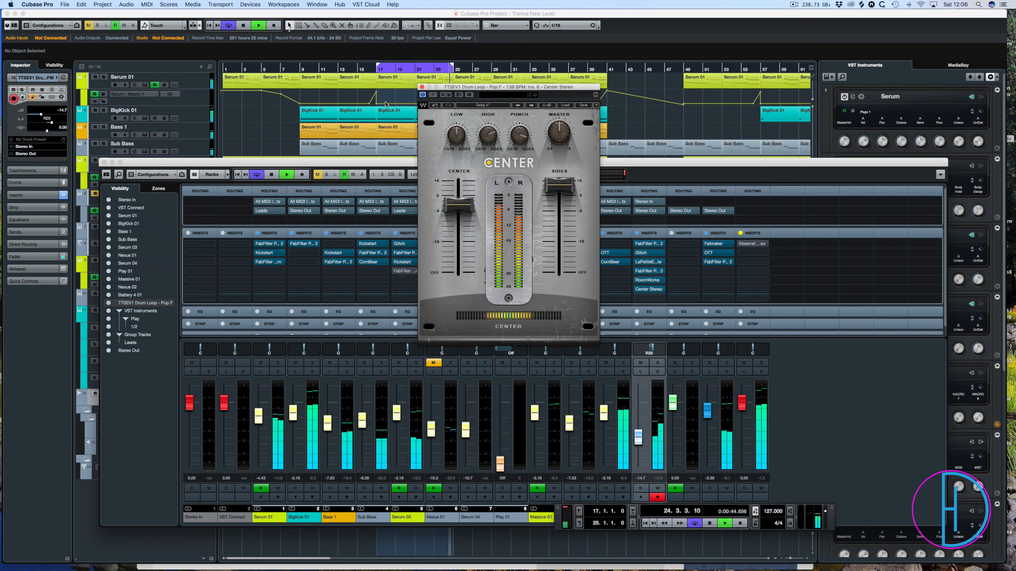
pyautogui.press('F3')
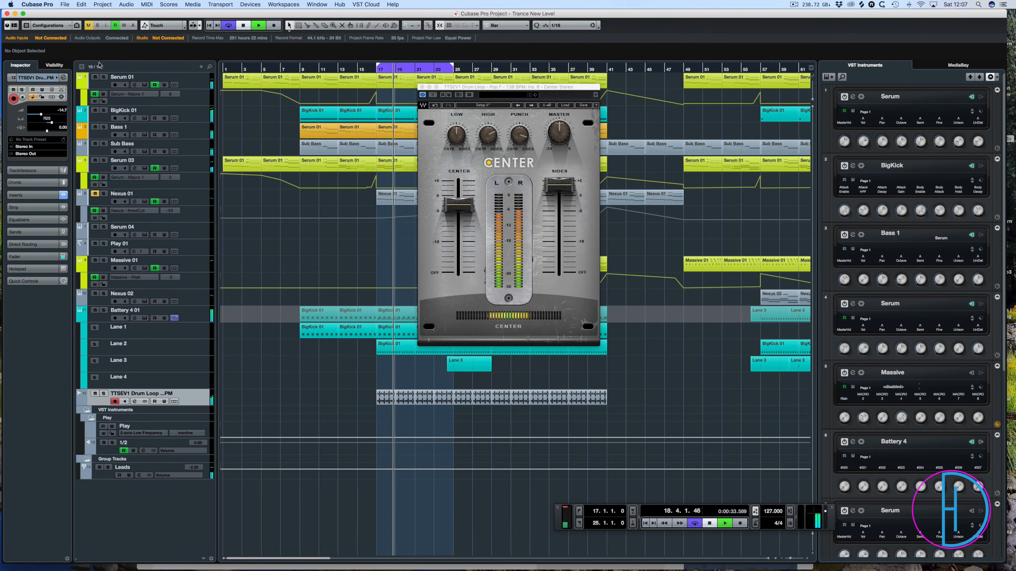
pyautogui.press('space')
pyautogui.press('KP_1')
pyautogui.press('space')
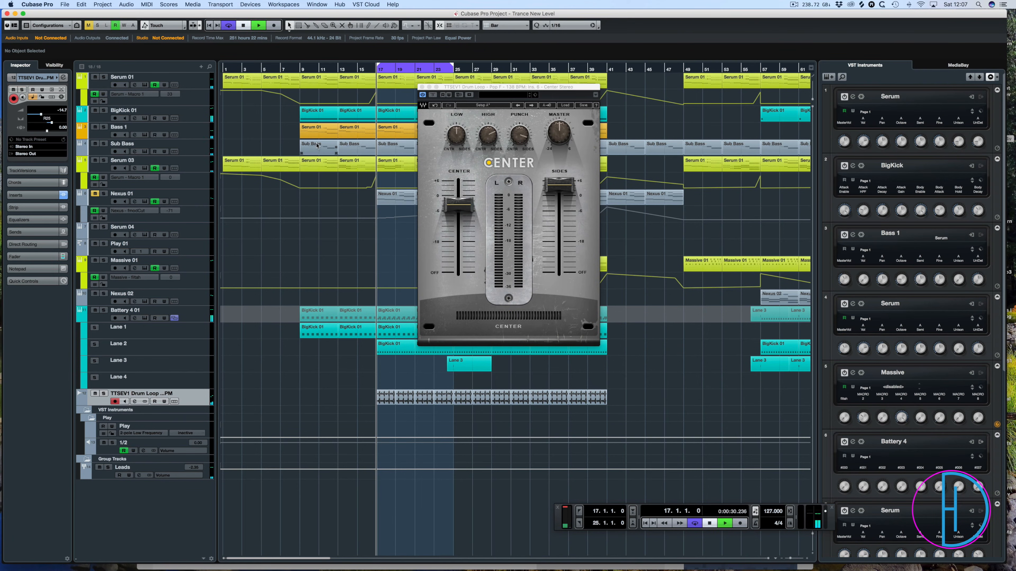
# - Reopen the MixConsole, close the Center window, and bypass and re-enable all drum loop inserts during playback to compare the sound
pyautogui.press('F3')
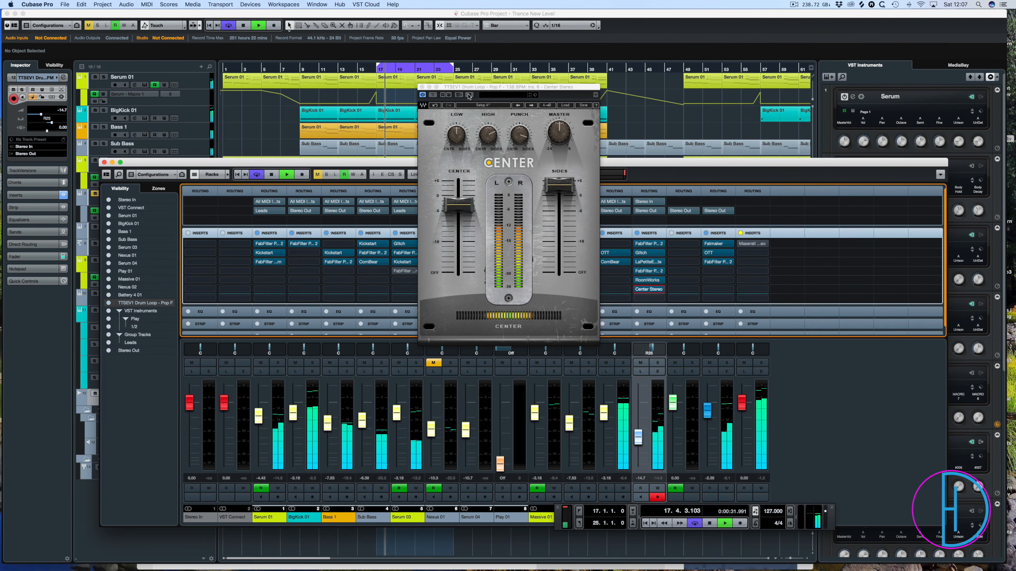
pyautogui.click(422, 87)
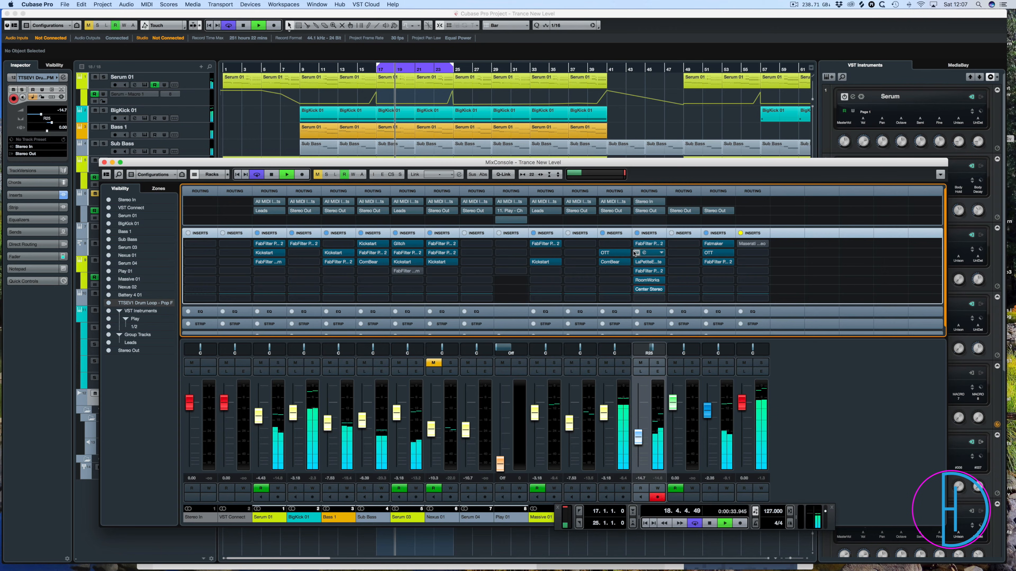
pyautogui.click(637, 233)
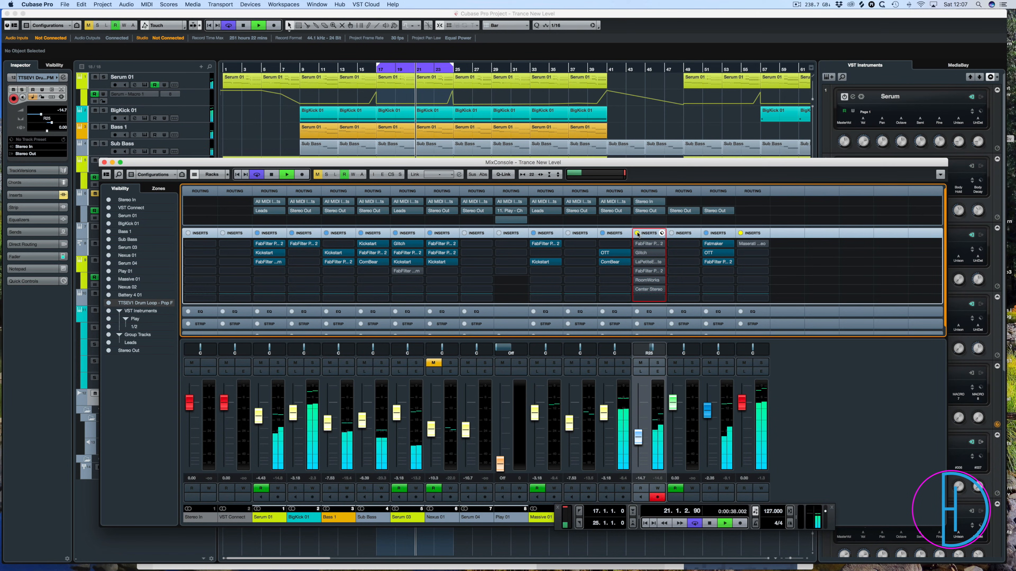
pyautogui.click(637, 233)
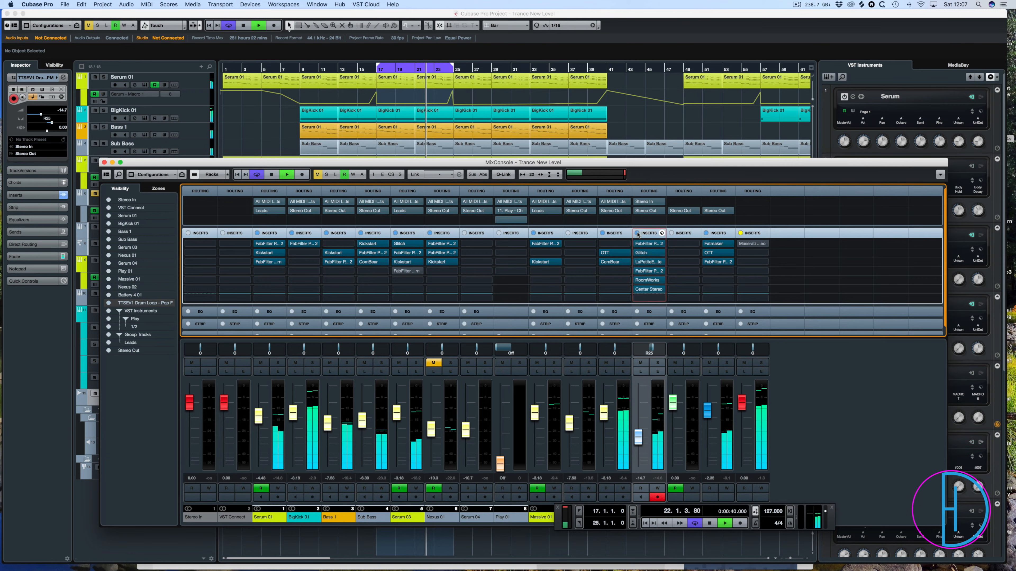
# - Close the MixConsole and play from bar 17, comparing the mix with the drum loop track muted and unmuted before stopping
pyautogui.press('F3')
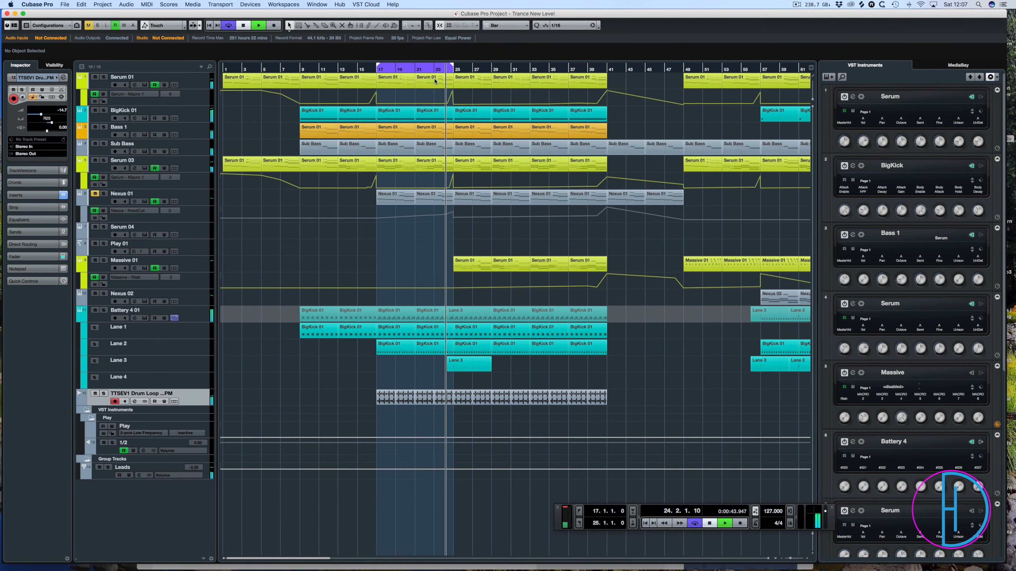
pyautogui.click(376, 71)
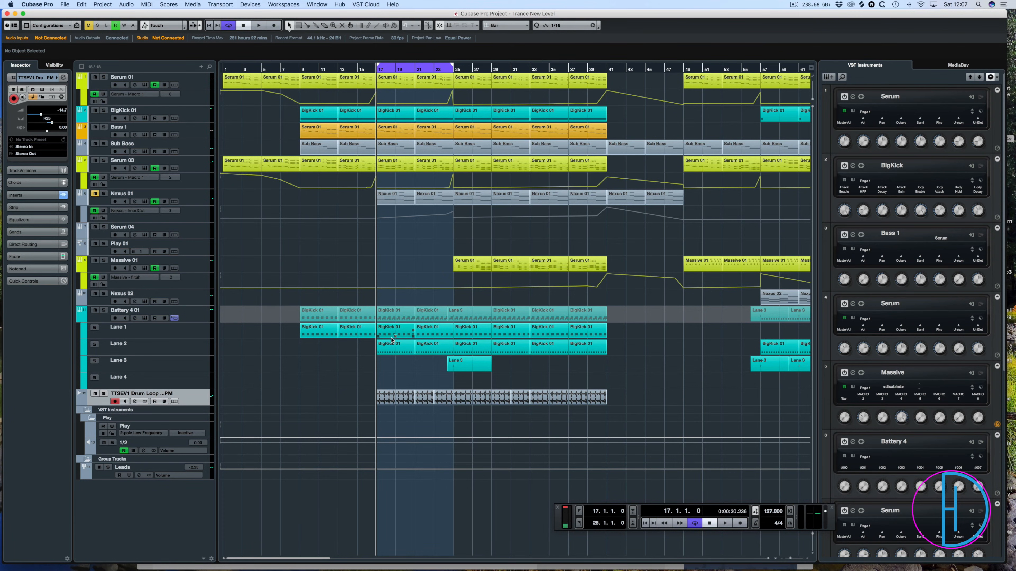
pyautogui.press('space')
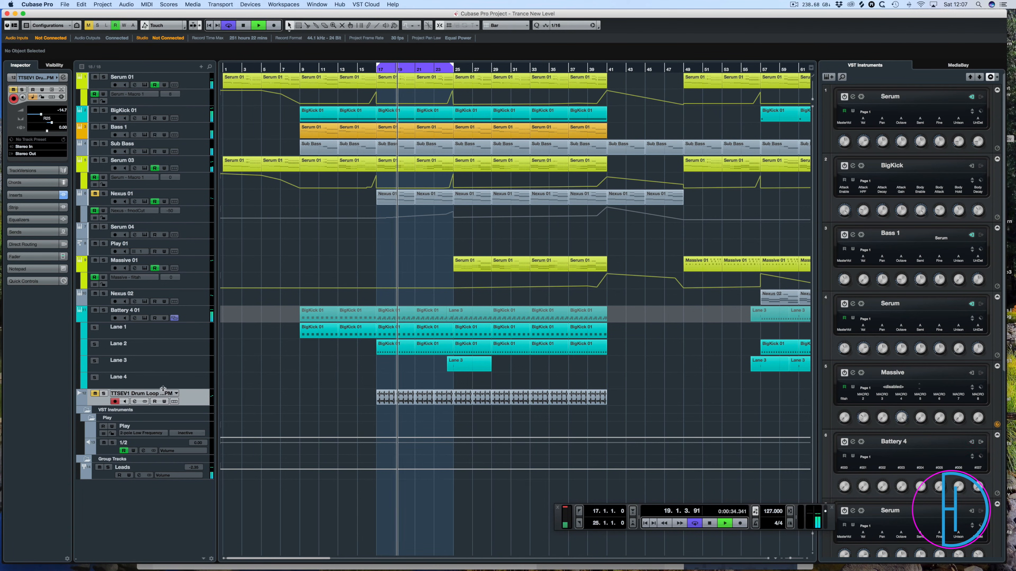
pyautogui.click(95, 393)
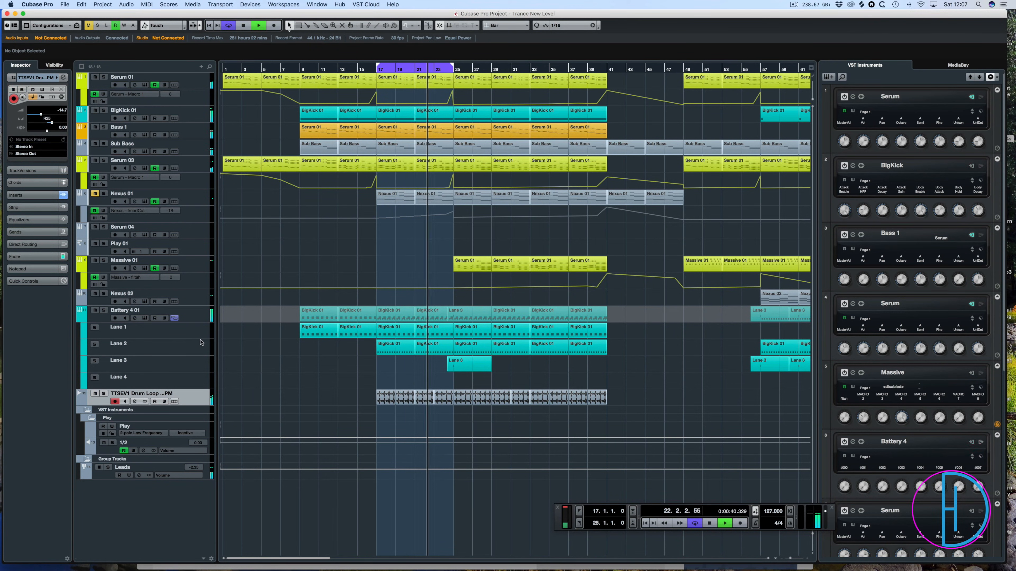
pyautogui.press('space')
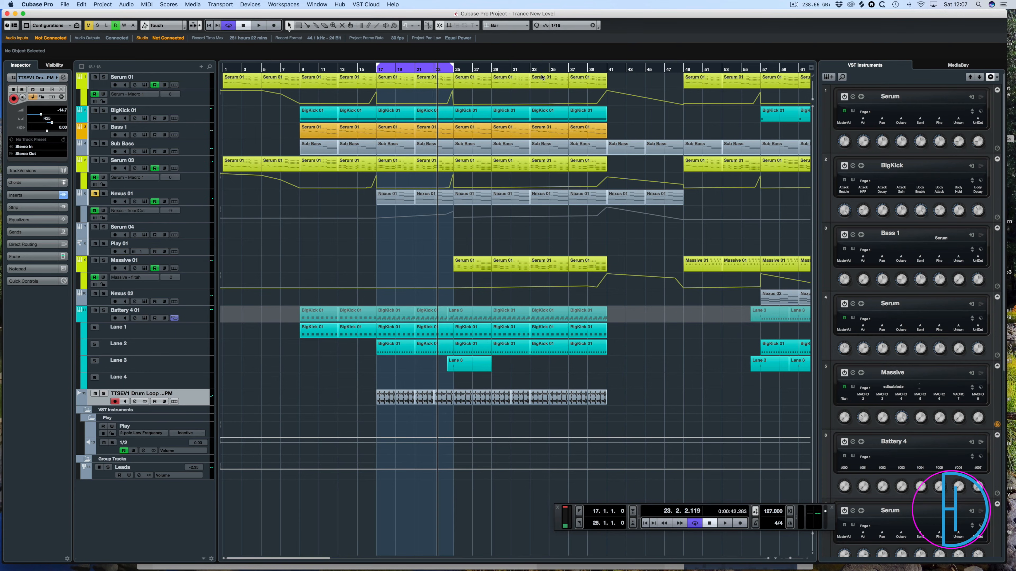
# - Play the full arrangement from bar 71, just before the second drum loop section
pyautogui.press('g')
pyautogui.press('g')
pyautogui.press('g')
pyautogui.press('g')
pyautogui.press('g')
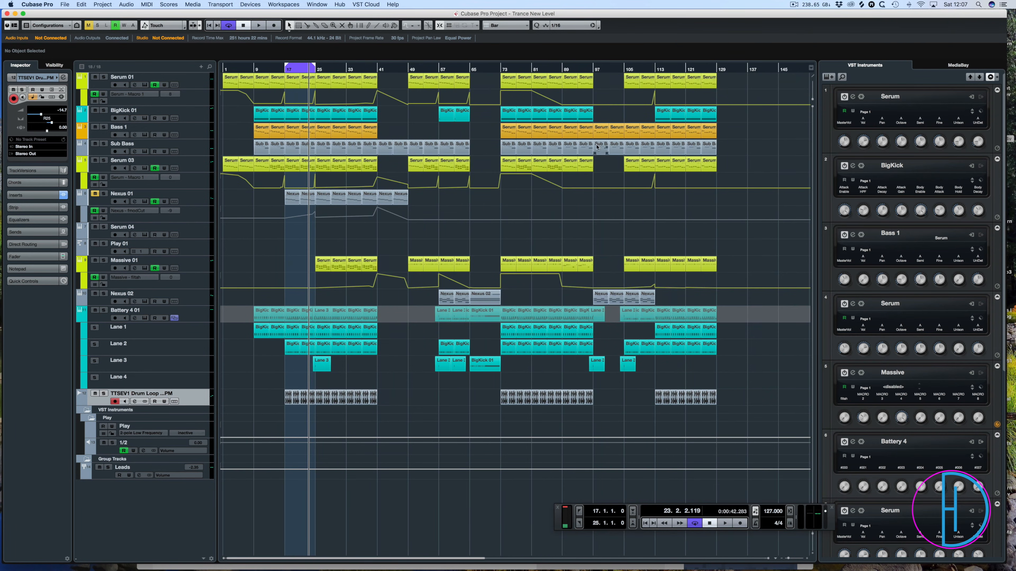
pyautogui.click(493, 69)
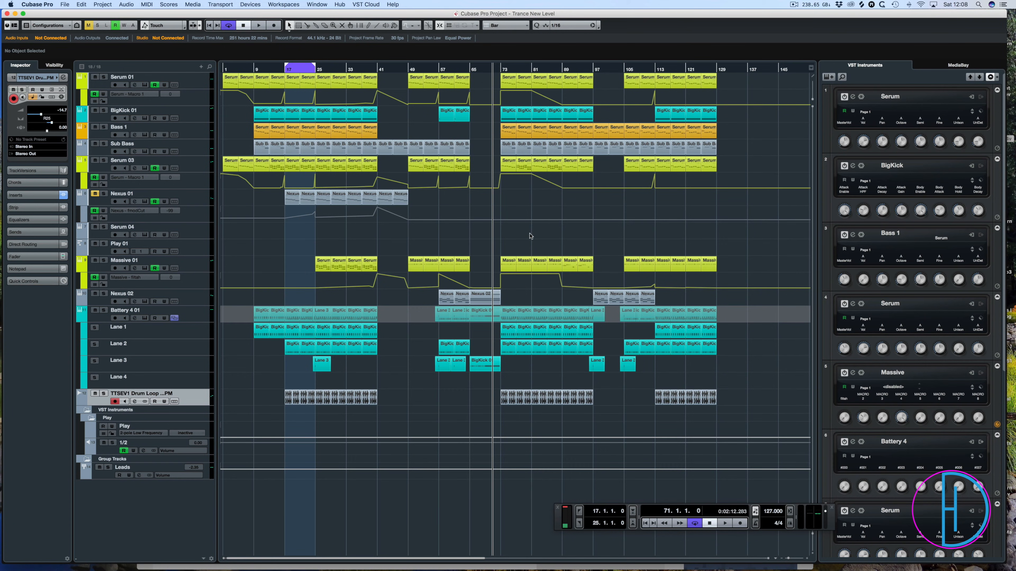
pyautogui.press('space')
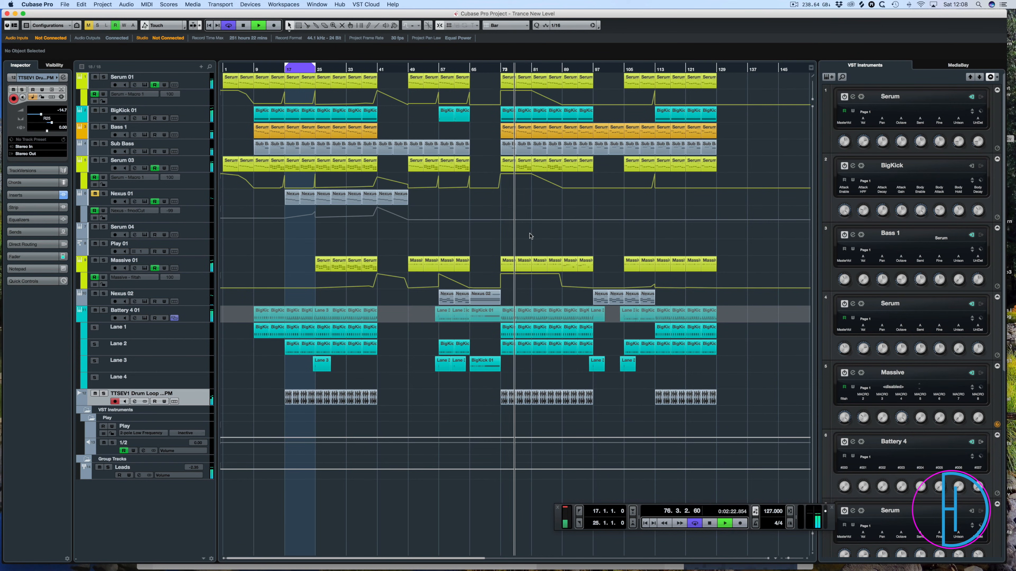
# - In the MixConsole, bypass and re-enable the drum loop channel's inserts while the second section plays, then close the console
pyautogui.press('F3')
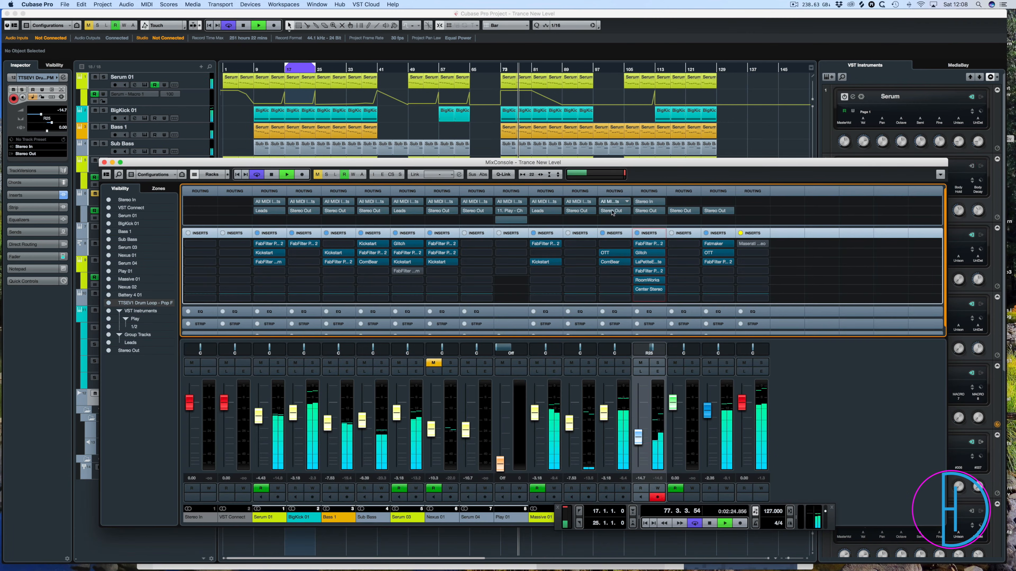
pyautogui.click(637, 233)
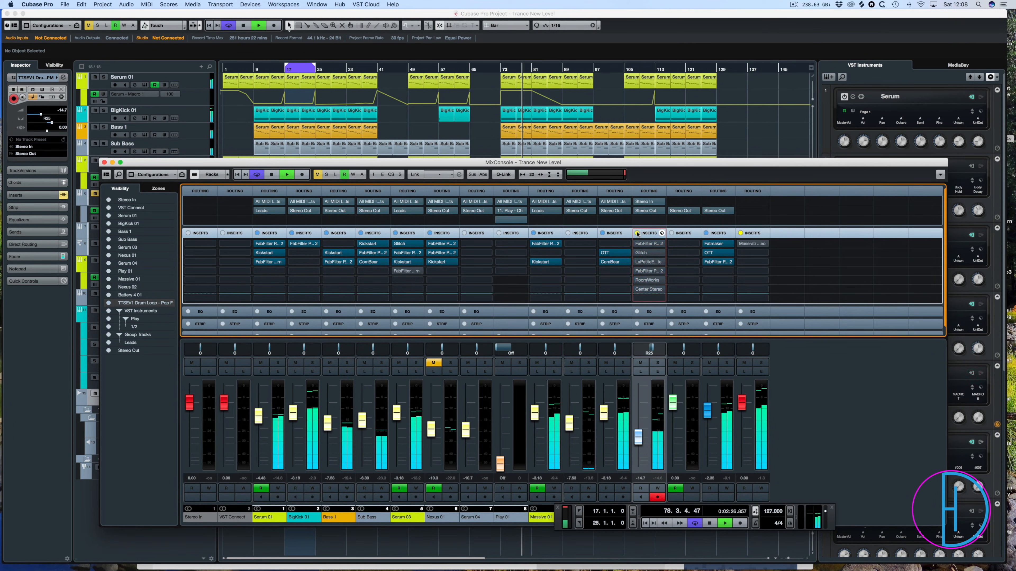
pyautogui.click(637, 233)
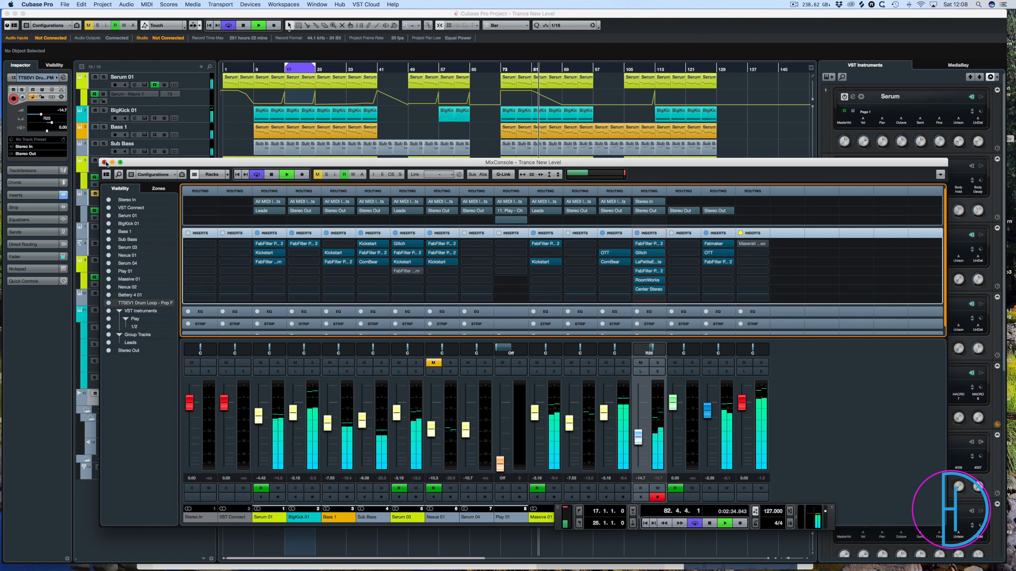
pyautogui.click(104, 162)
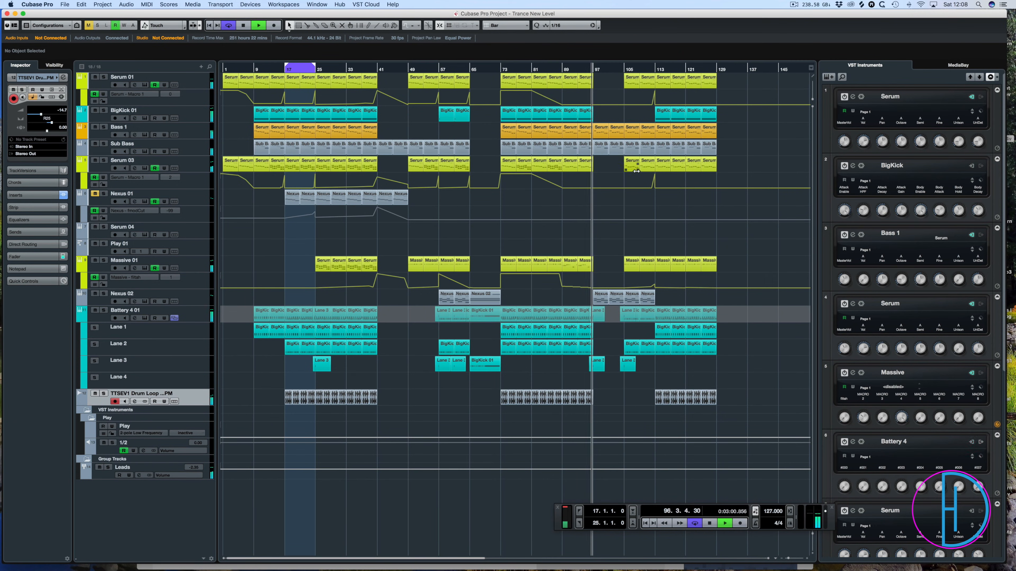
# - Stop playback, audition the final drum loop section from just before bar 113, and stop again
pyautogui.press('space')
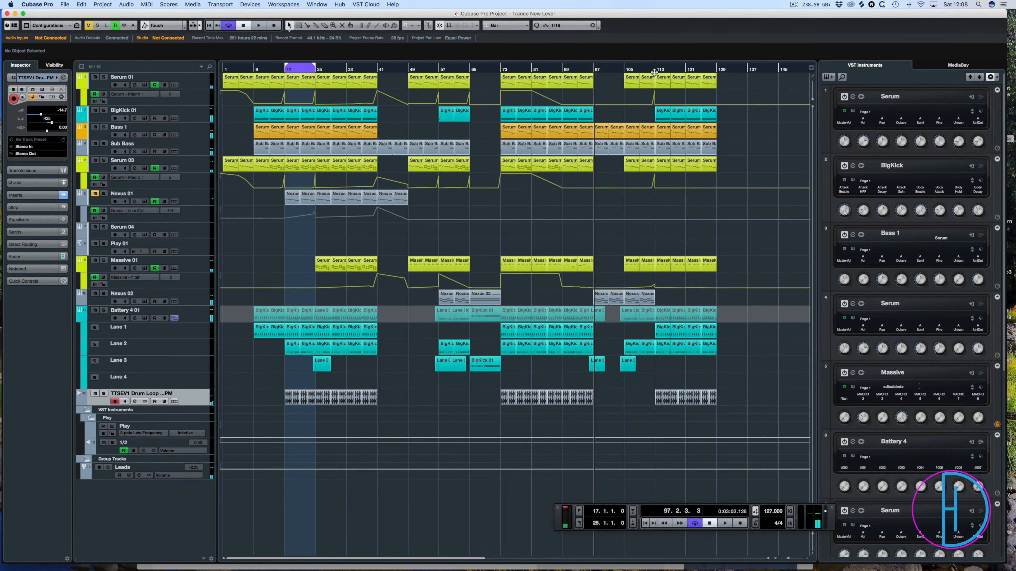
pyautogui.click(651, 69)
pyautogui.press('space')
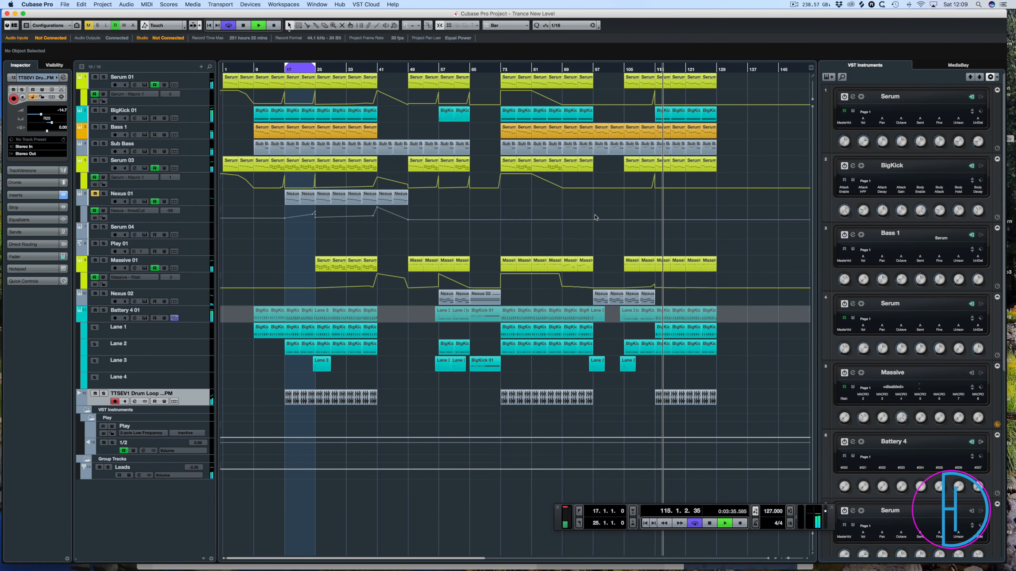
pyautogui.press('space')
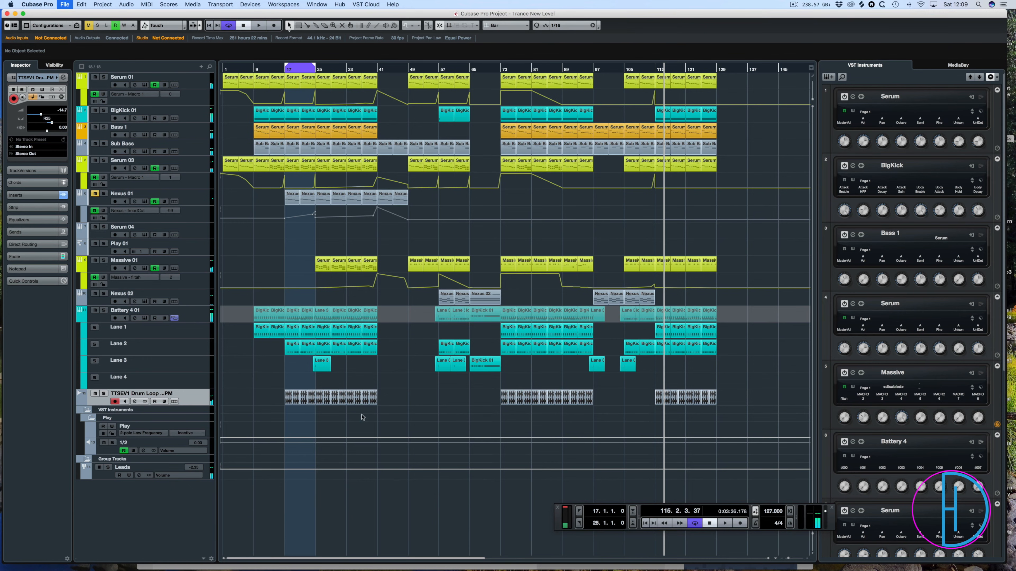
# - Review the drum loop's Glitch insert from the MixConsole, close both windows, and return to the left locator at bar 17
pyautogui.press('F3')
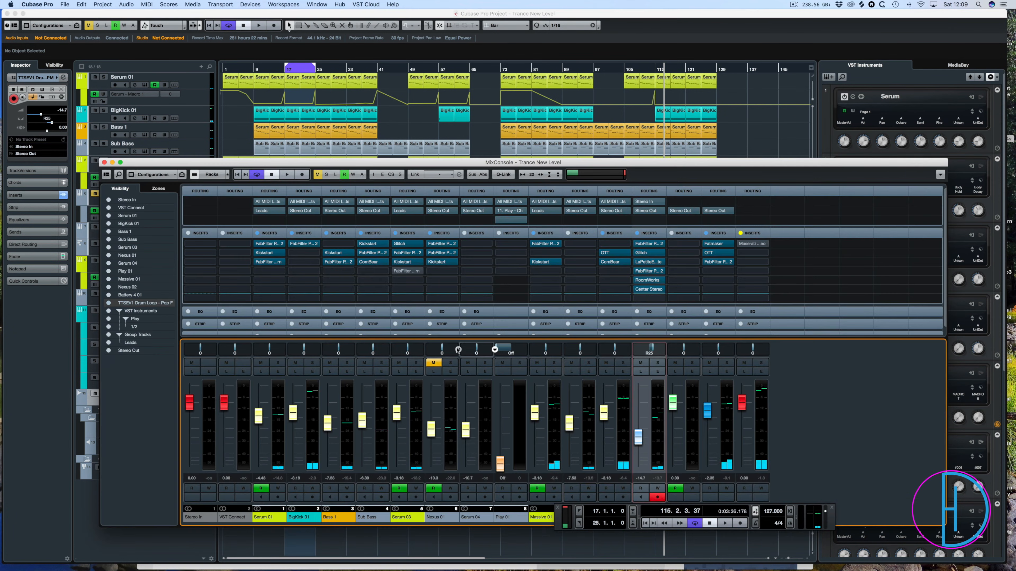
pyautogui.moveTo(472, 159); pyautogui.dragTo(459, 92)
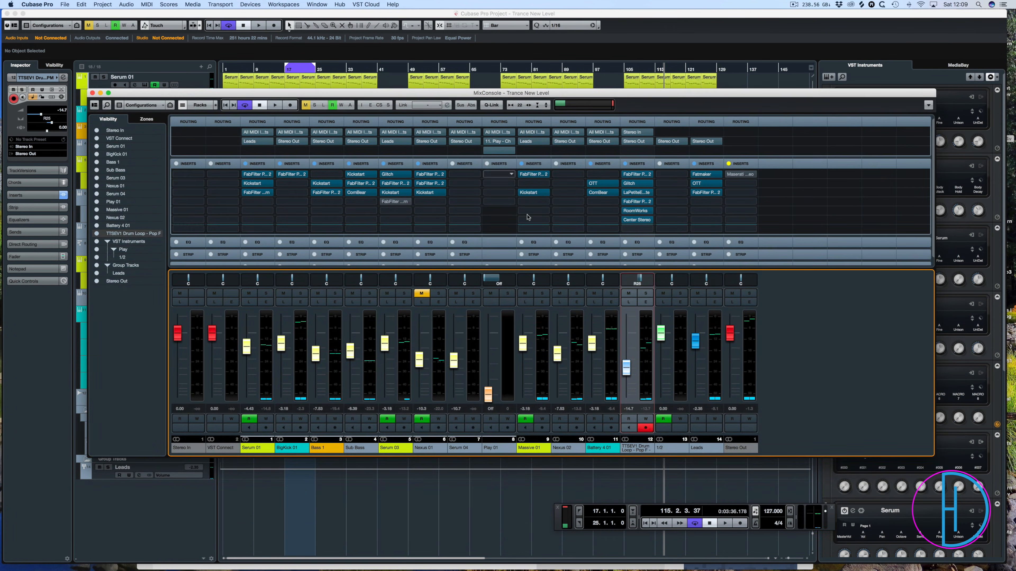
pyautogui.click(632, 184)
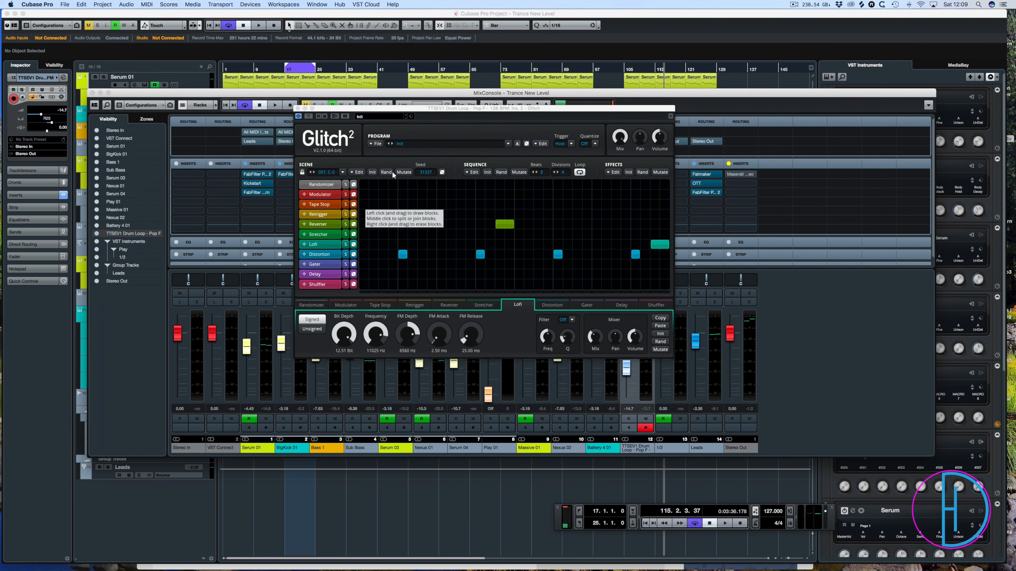
pyautogui.click(297, 108)
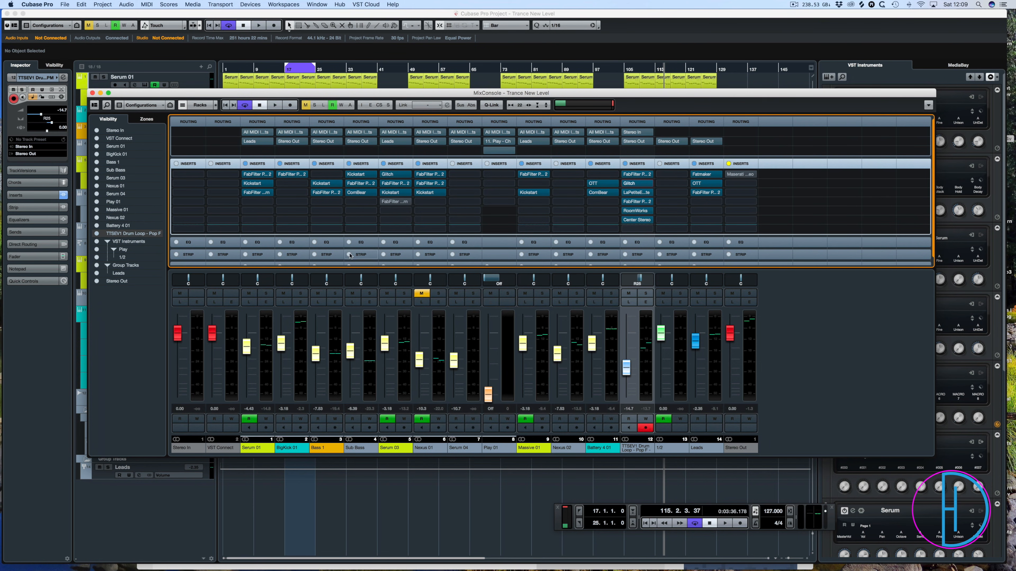
pyautogui.press('F3')
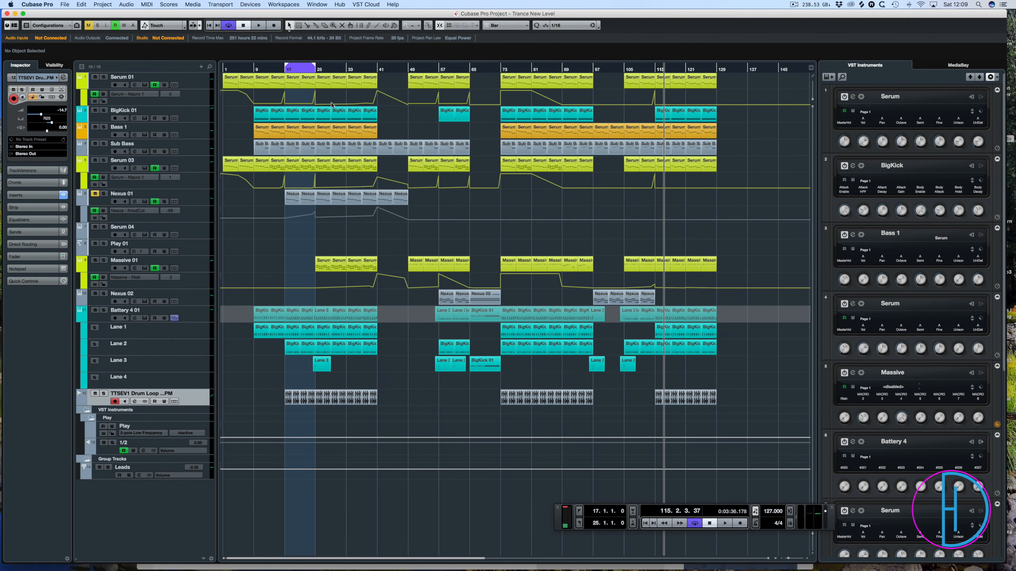
pyautogui.press('KP_1')
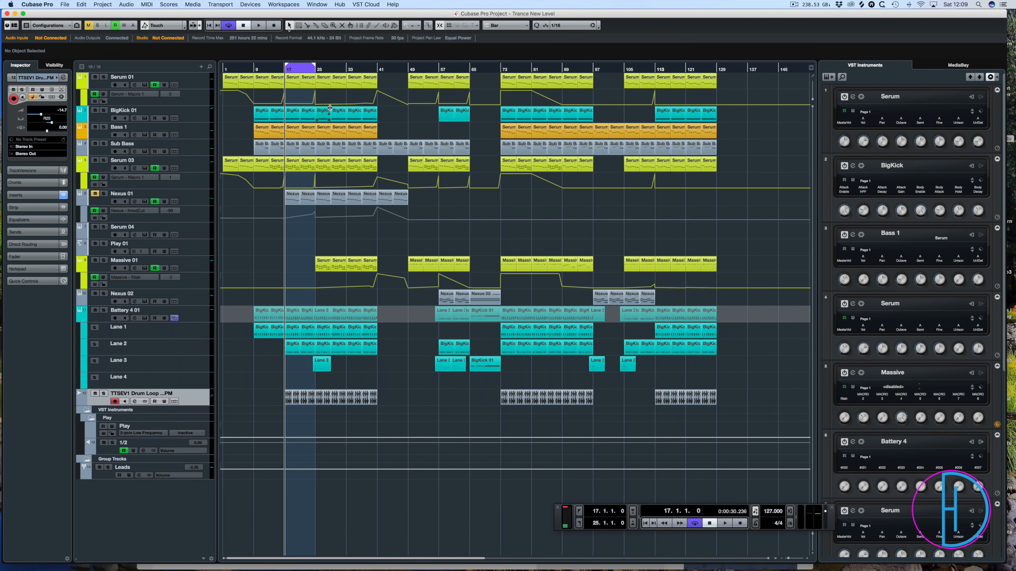